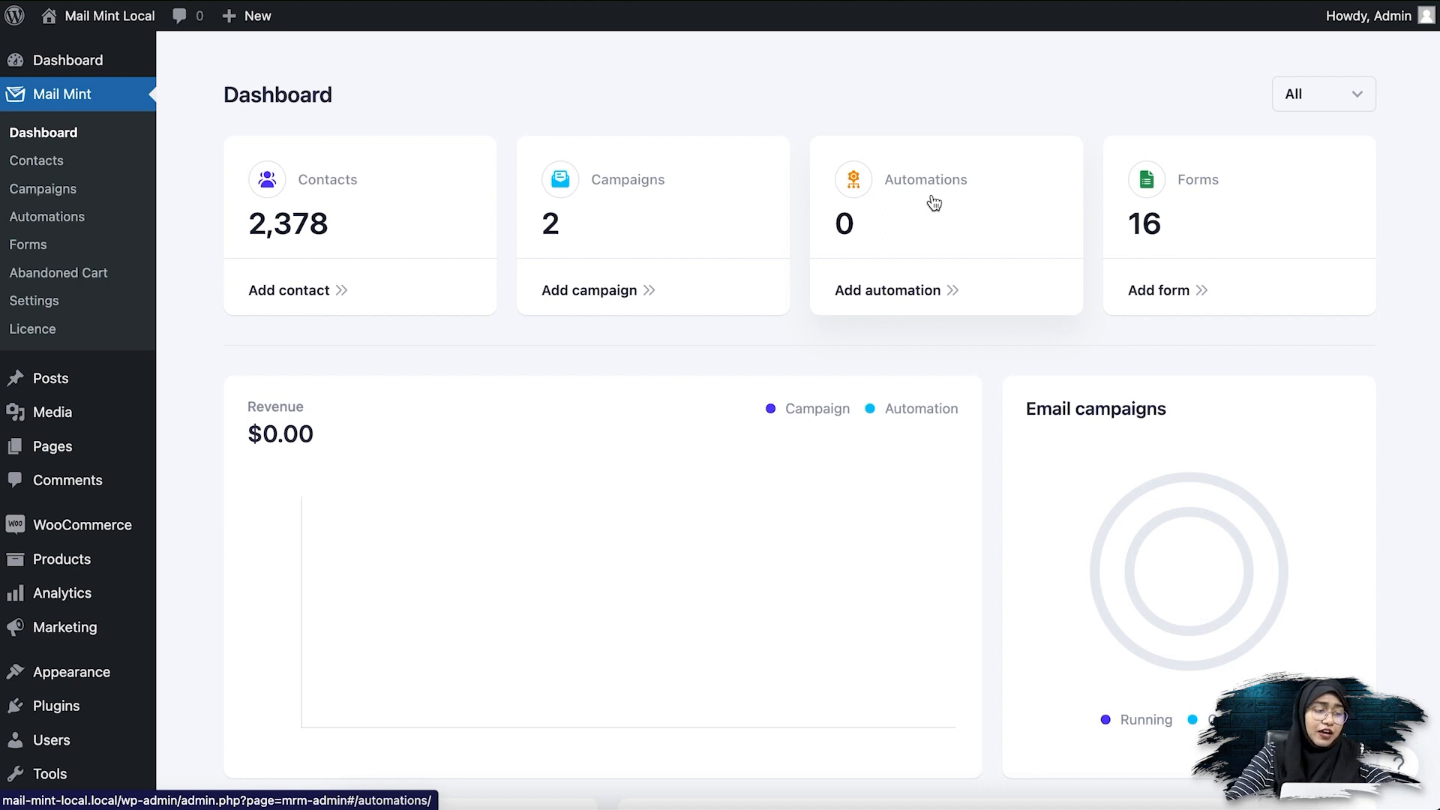
# Create a new automation starting from scratch instead of a pre-built journey
pyautogui.click(87, 220)
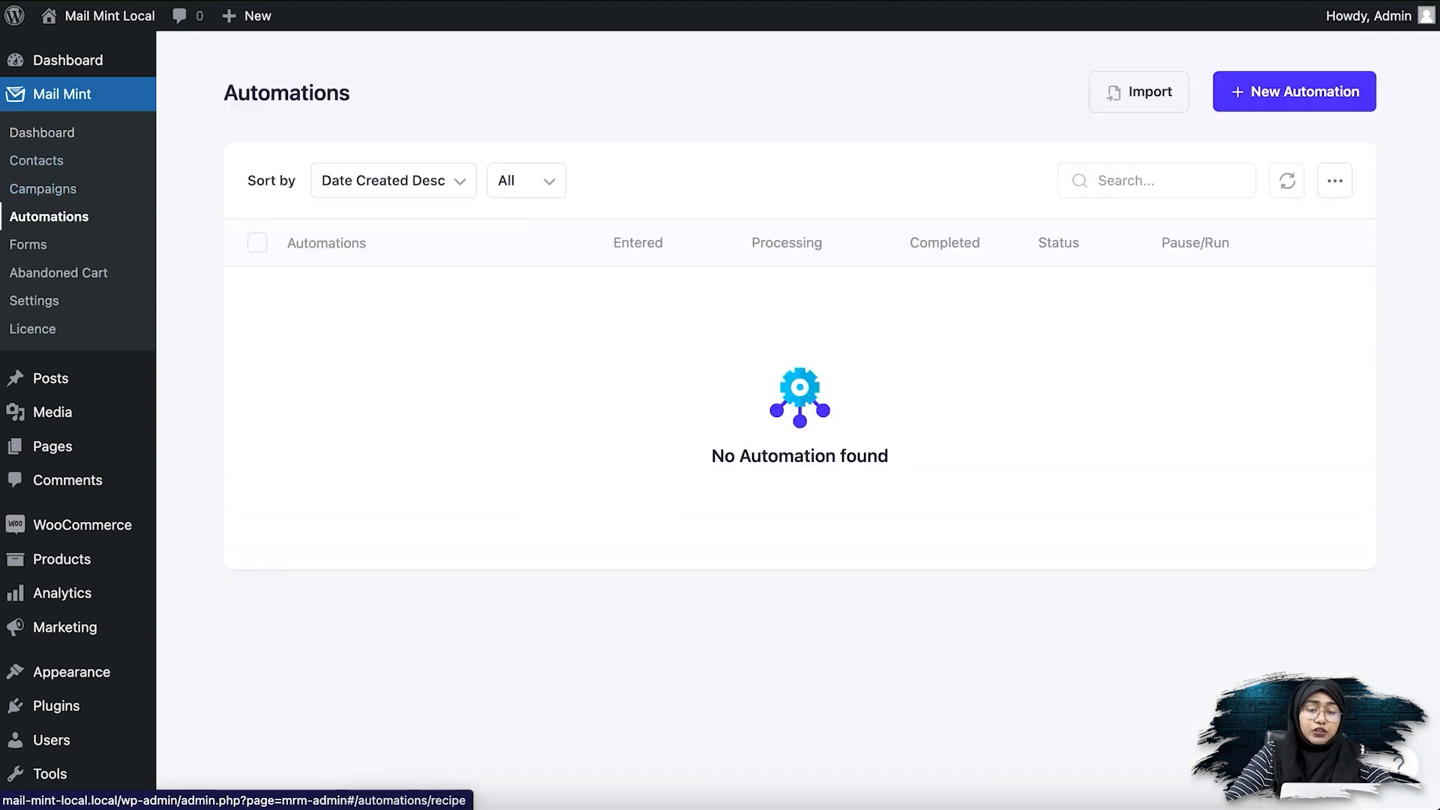
pyautogui.click(1344, 99)
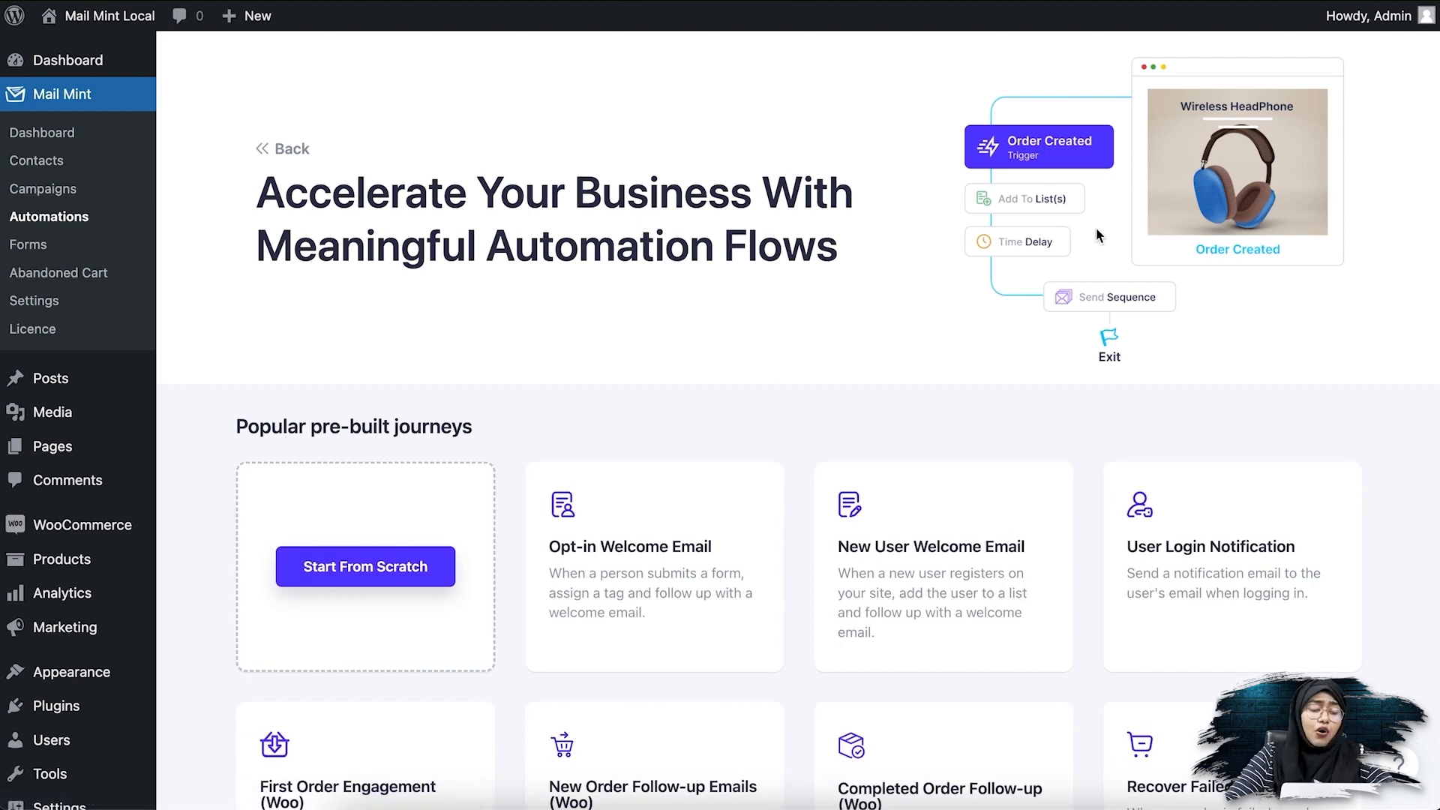
pyautogui.click(403, 571)
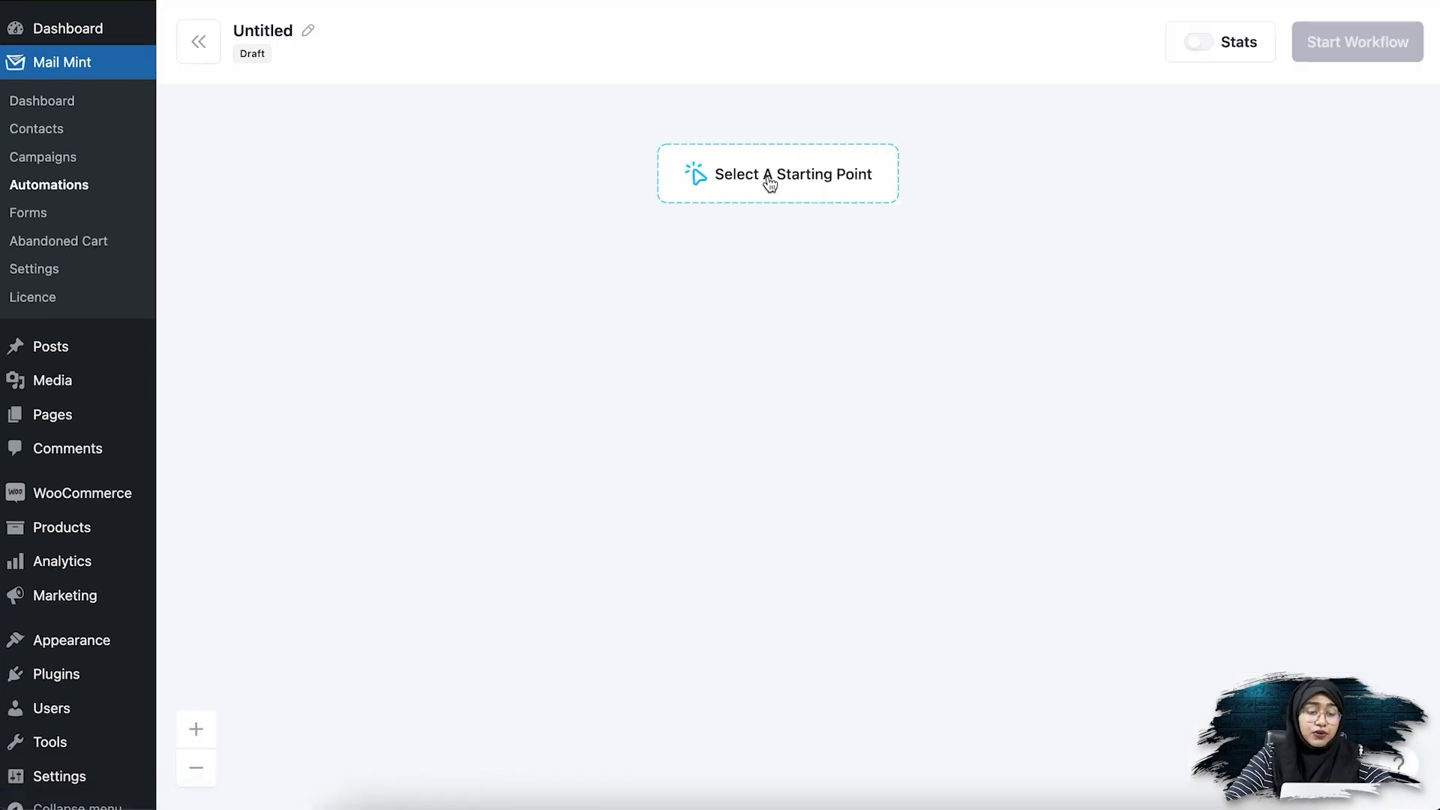
# Rename the untitled automation as "Woo Product Ordered"
pyautogui.click(307, 30)
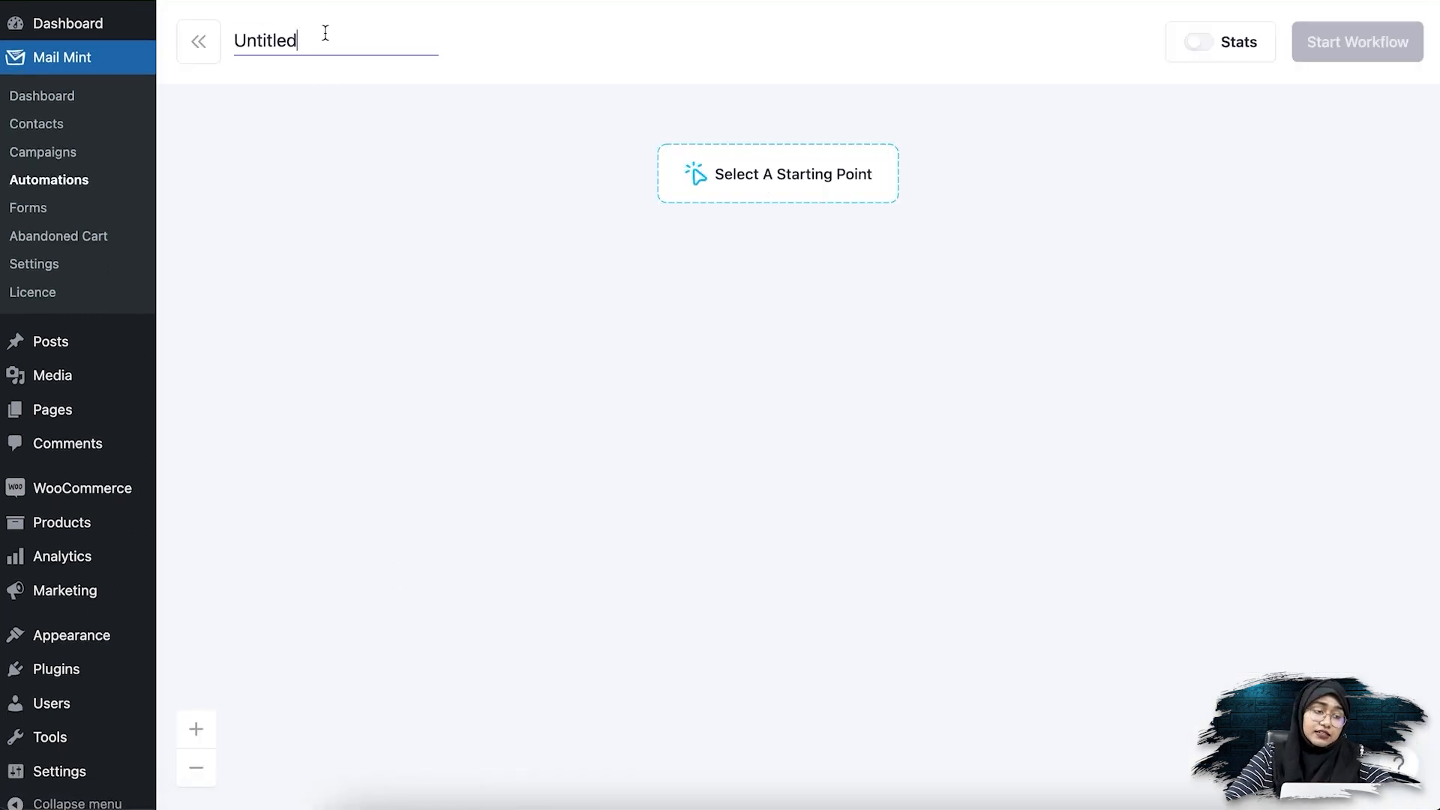
pyautogui.moveTo(325, 33); pyautogui.dragTo(129, 47)
pyautogui.write('Woo')
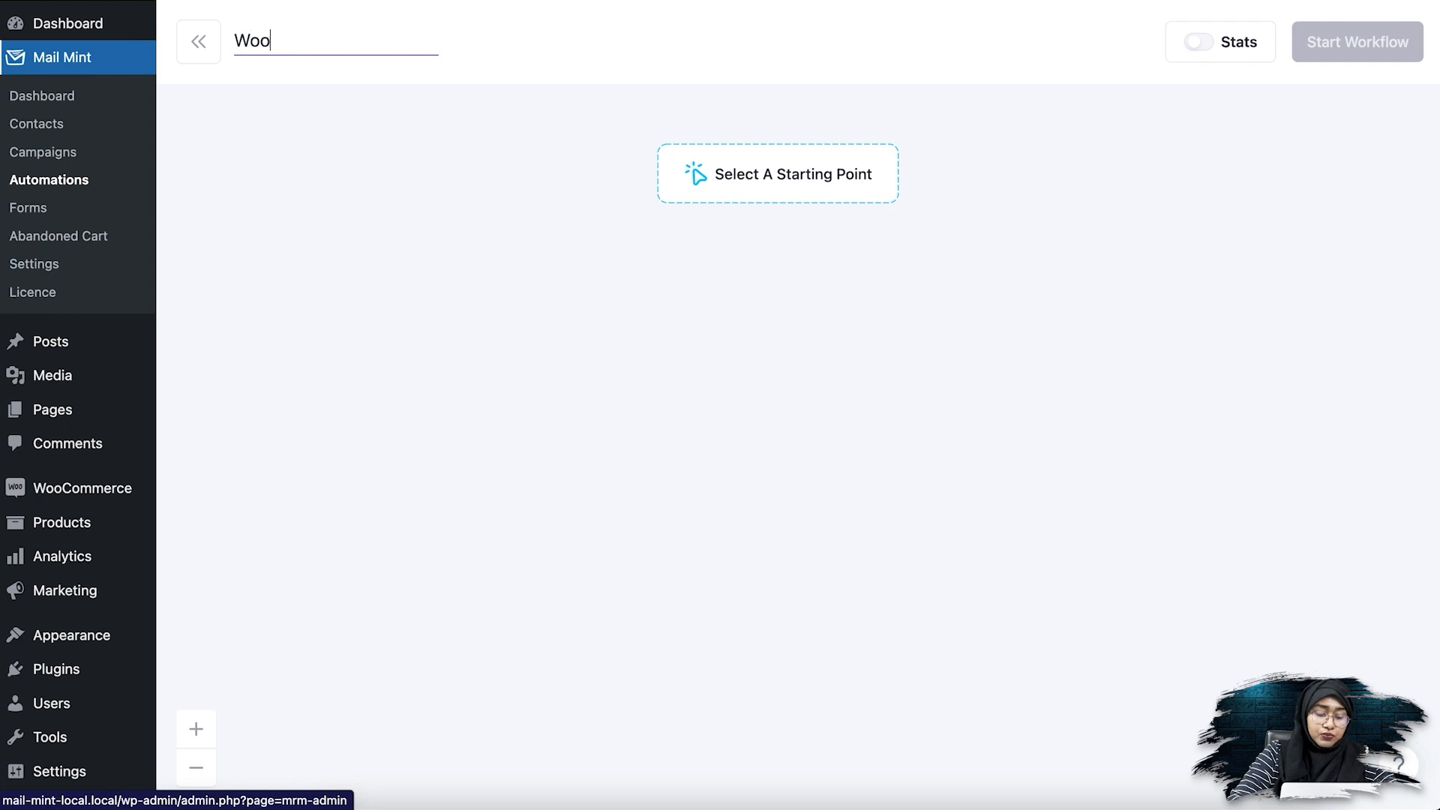
pyautogui.write(' Product O')
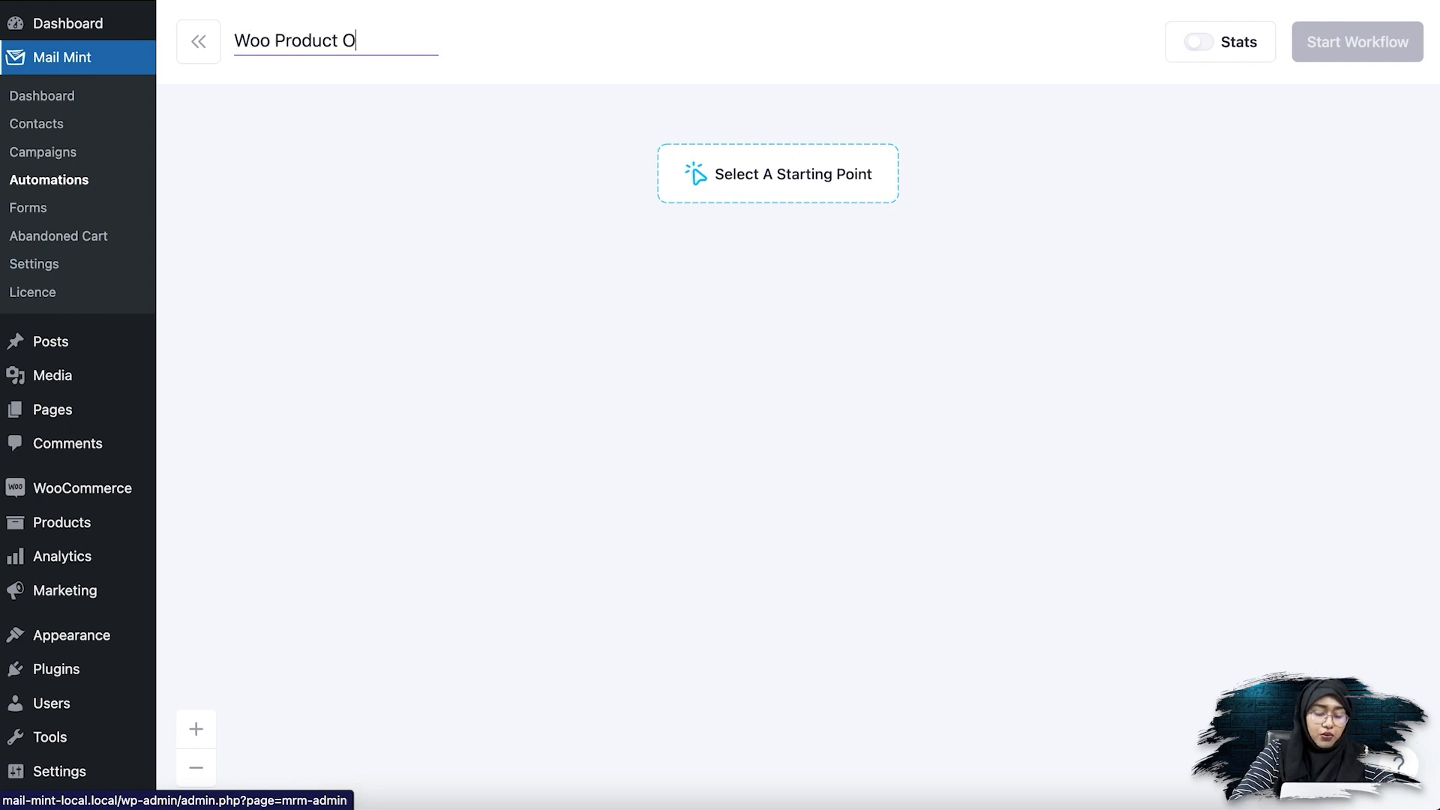
pyautogui.write('rdered')
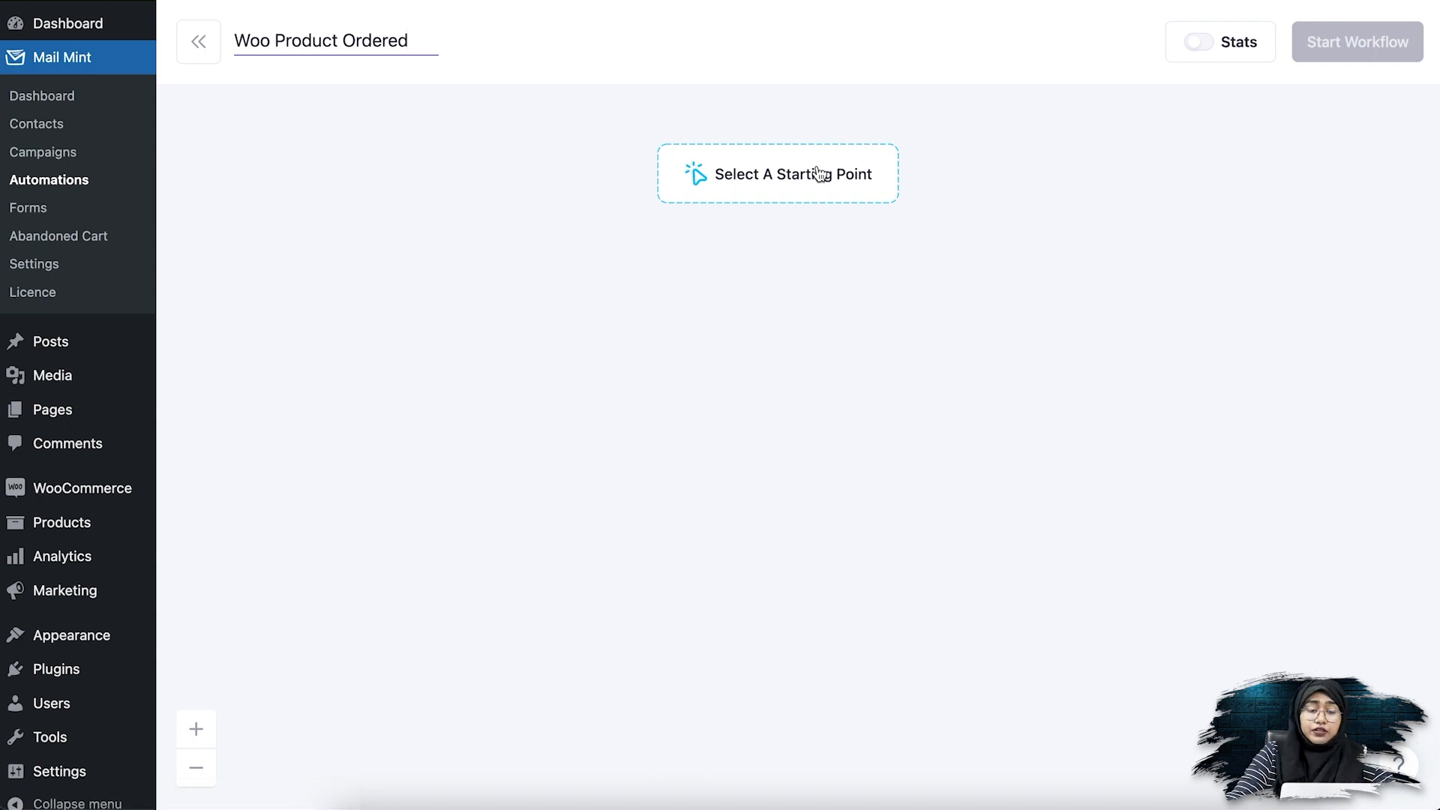
# Set the automation's starting point to the WooCommerce trigger Product Ordered
pyautogui.click(838, 192)
pyautogui.click(942, 313)
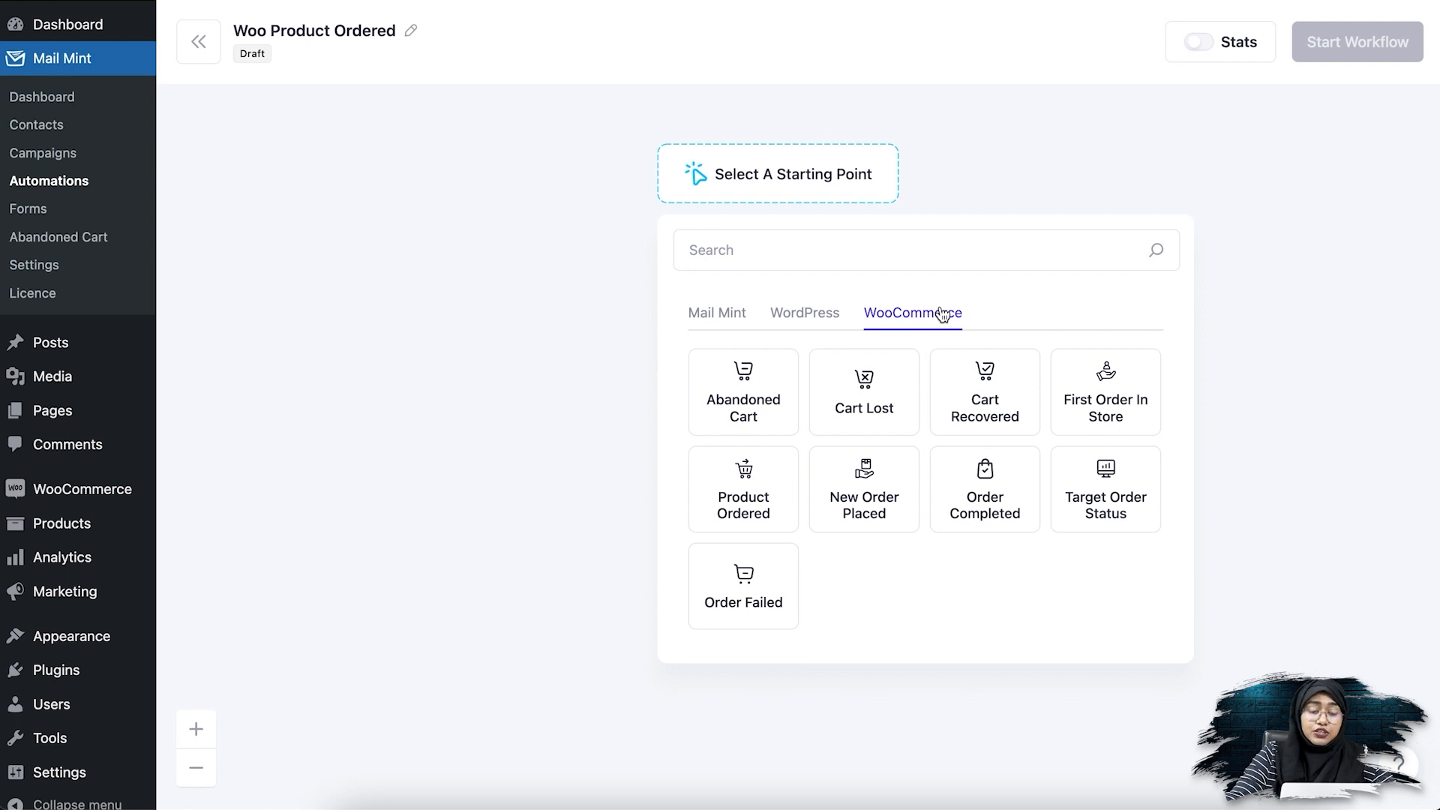
pyautogui.click(787, 507)
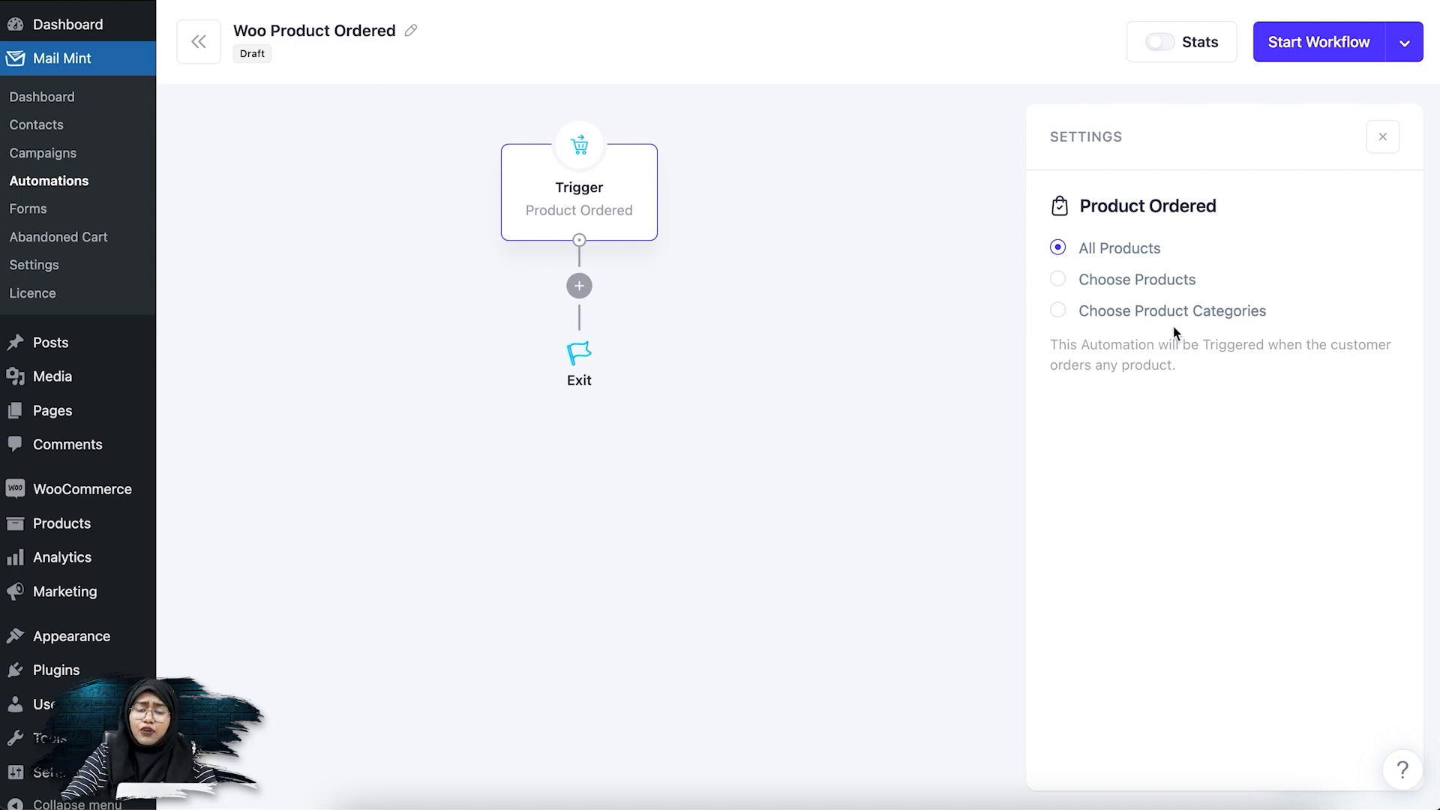
# Try limiting the trigger to the specific products Red Dress and Red Sweater, and remove both from the selection
pyautogui.click(1135, 292)
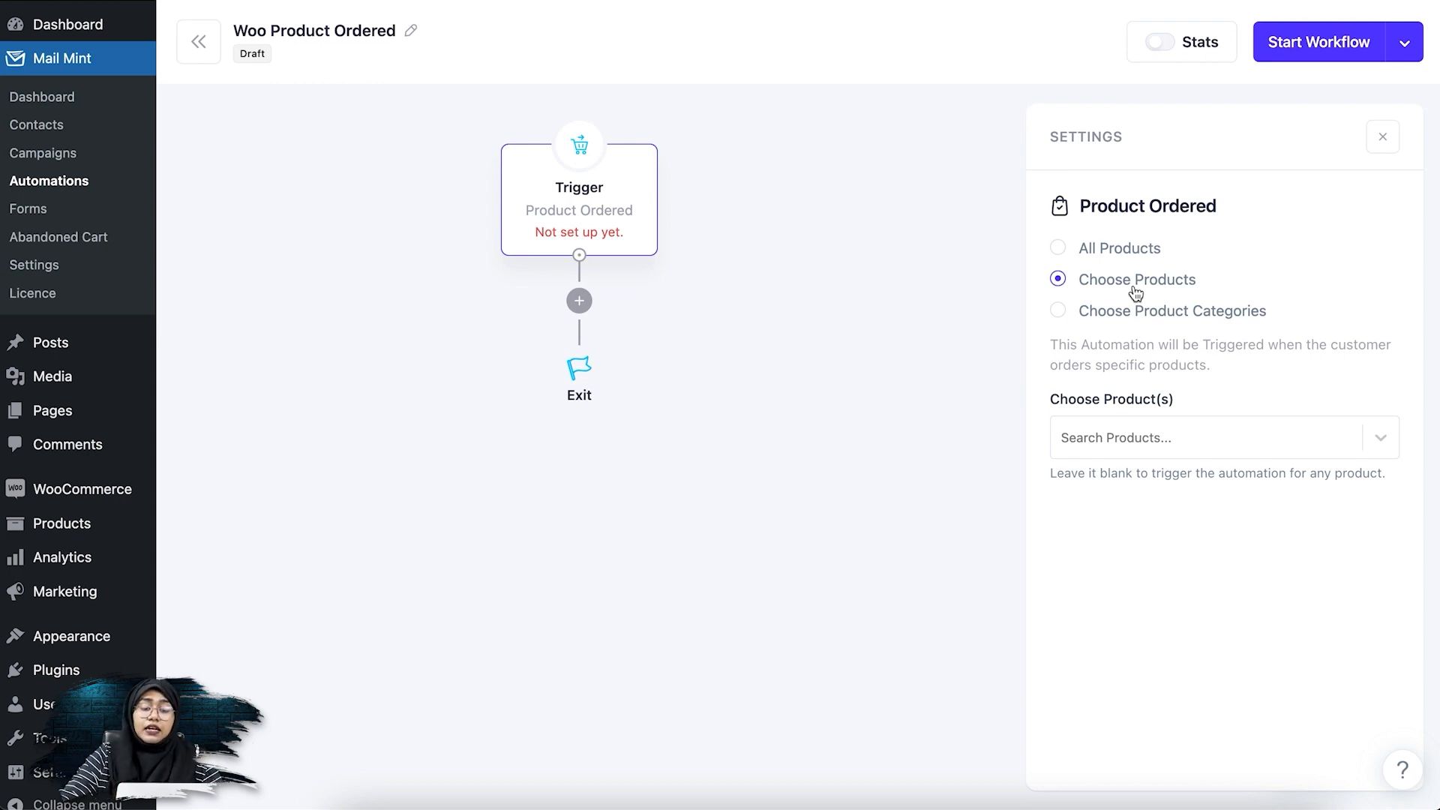
pyautogui.click(1170, 440)
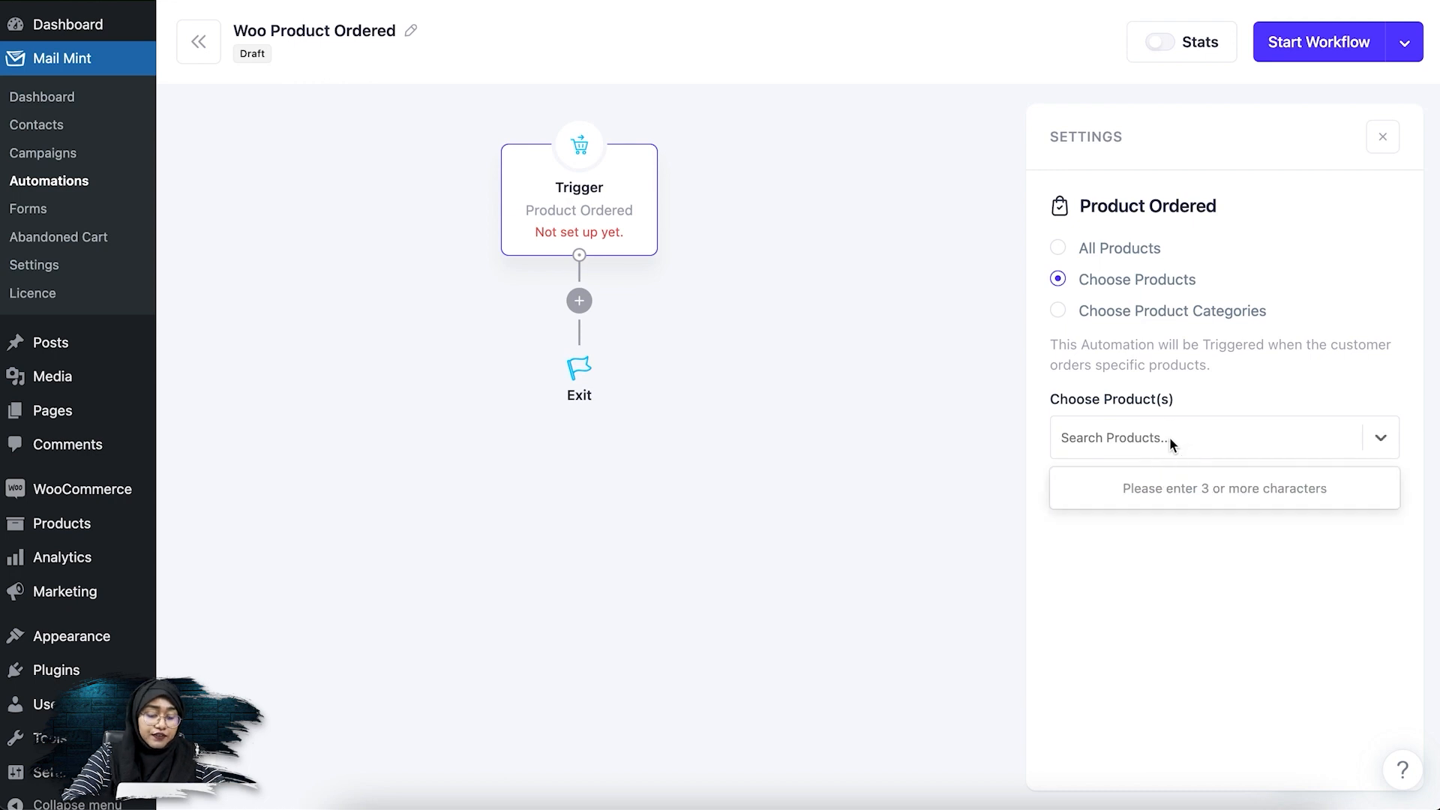
pyautogui.write('Red')
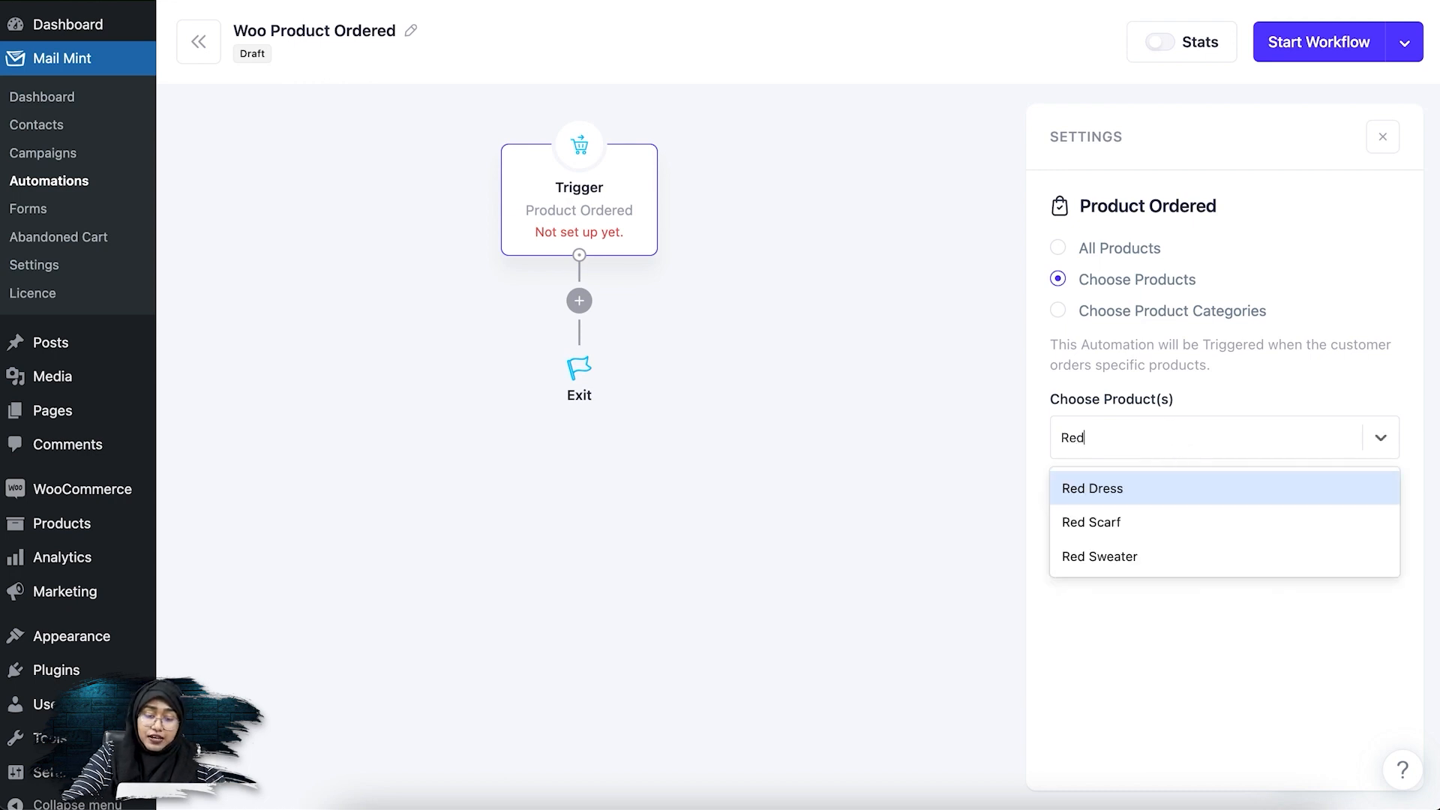
pyautogui.click(1169, 484)
pyautogui.write('Red')
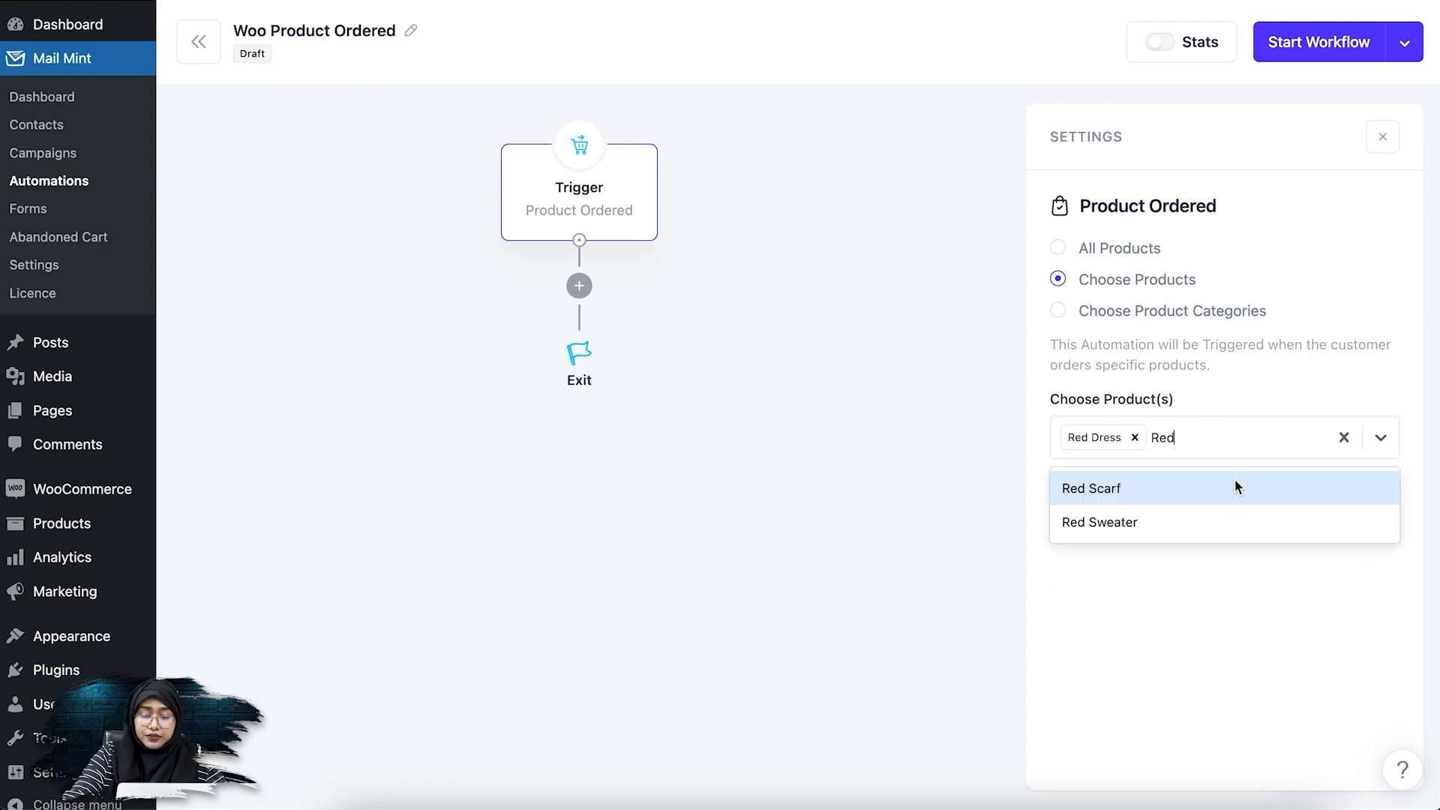
pyautogui.click(1205, 525)
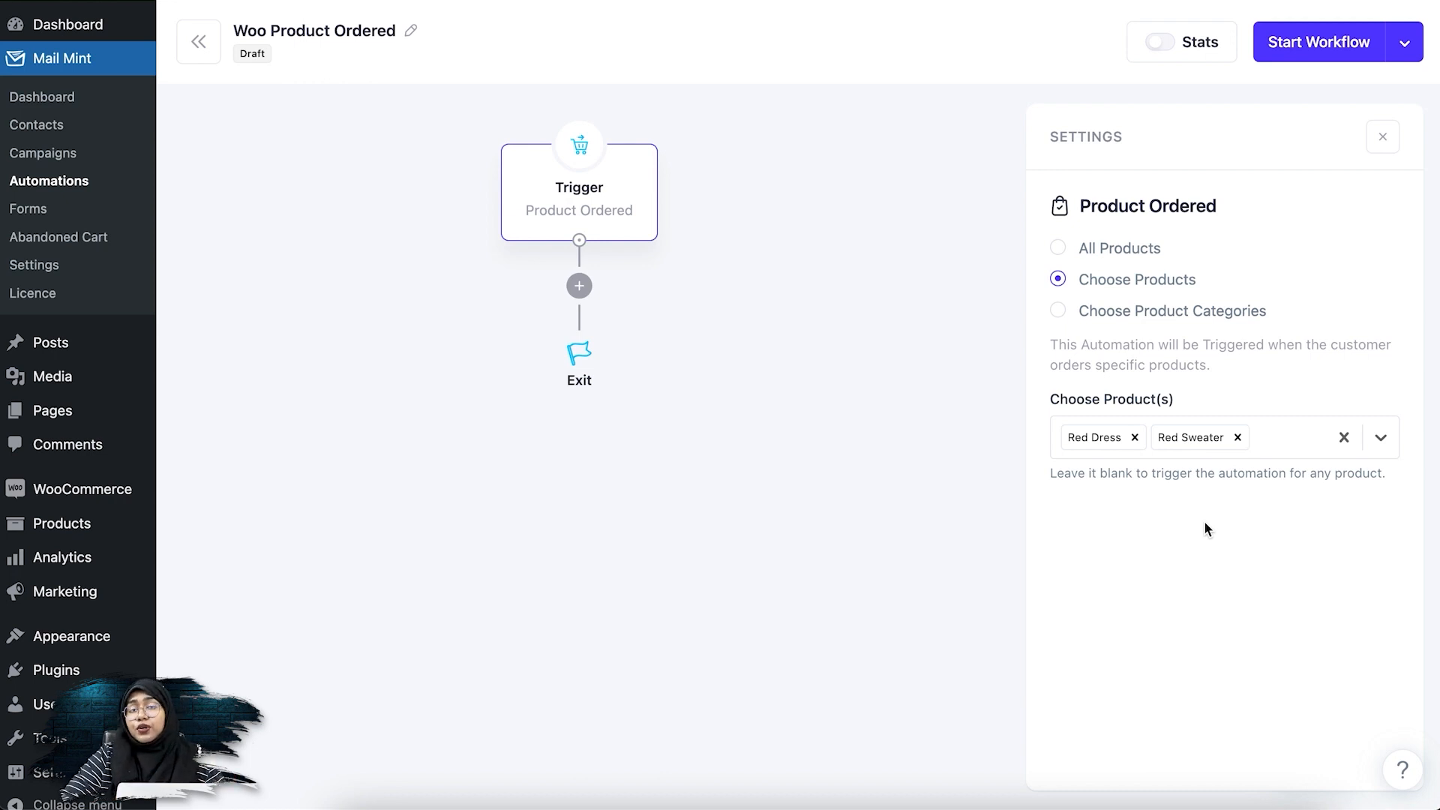
pyautogui.click(1134, 437)
pyautogui.click(1147, 437)
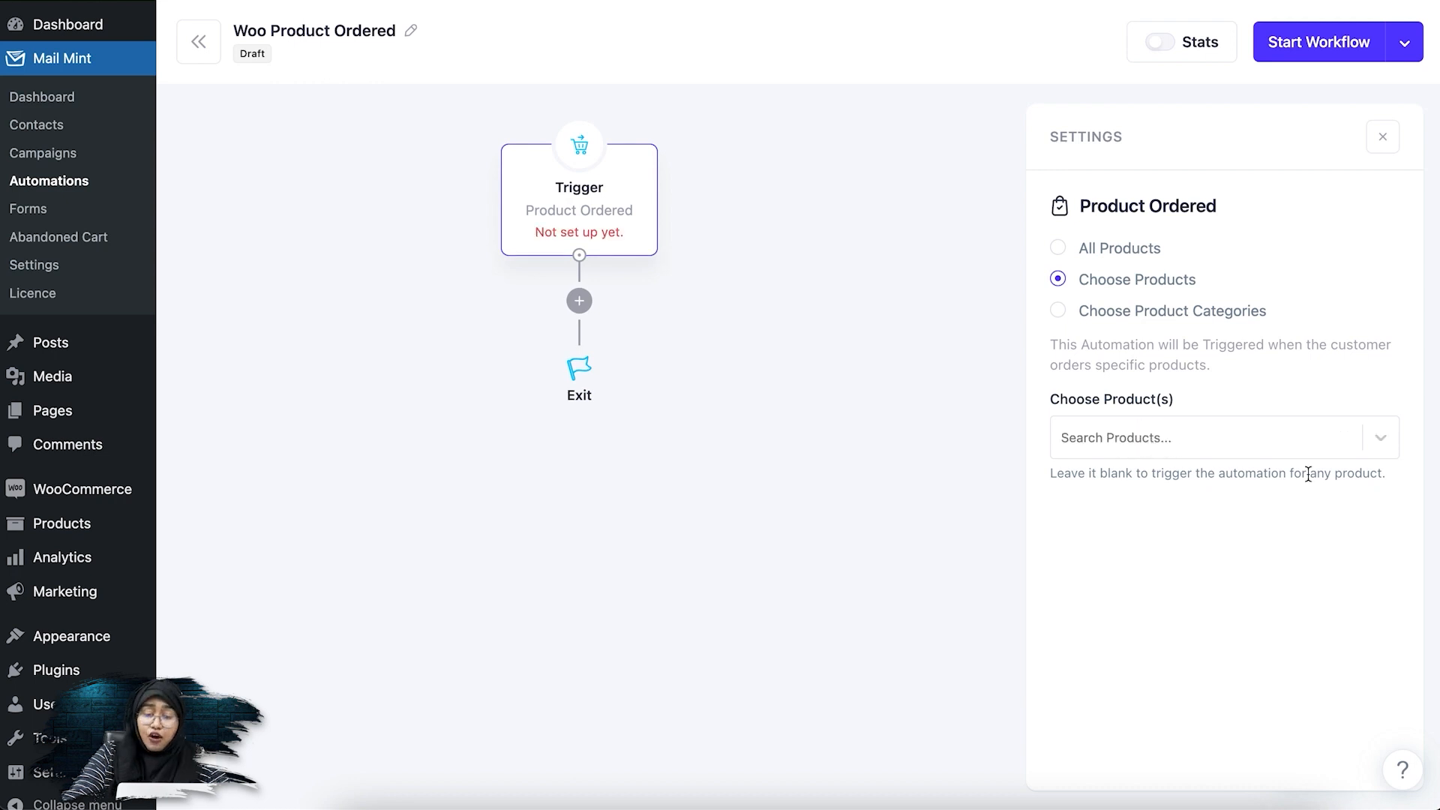
# Try limiting the trigger to the product category Clothing, and remove that category again
pyautogui.click(1166, 324)
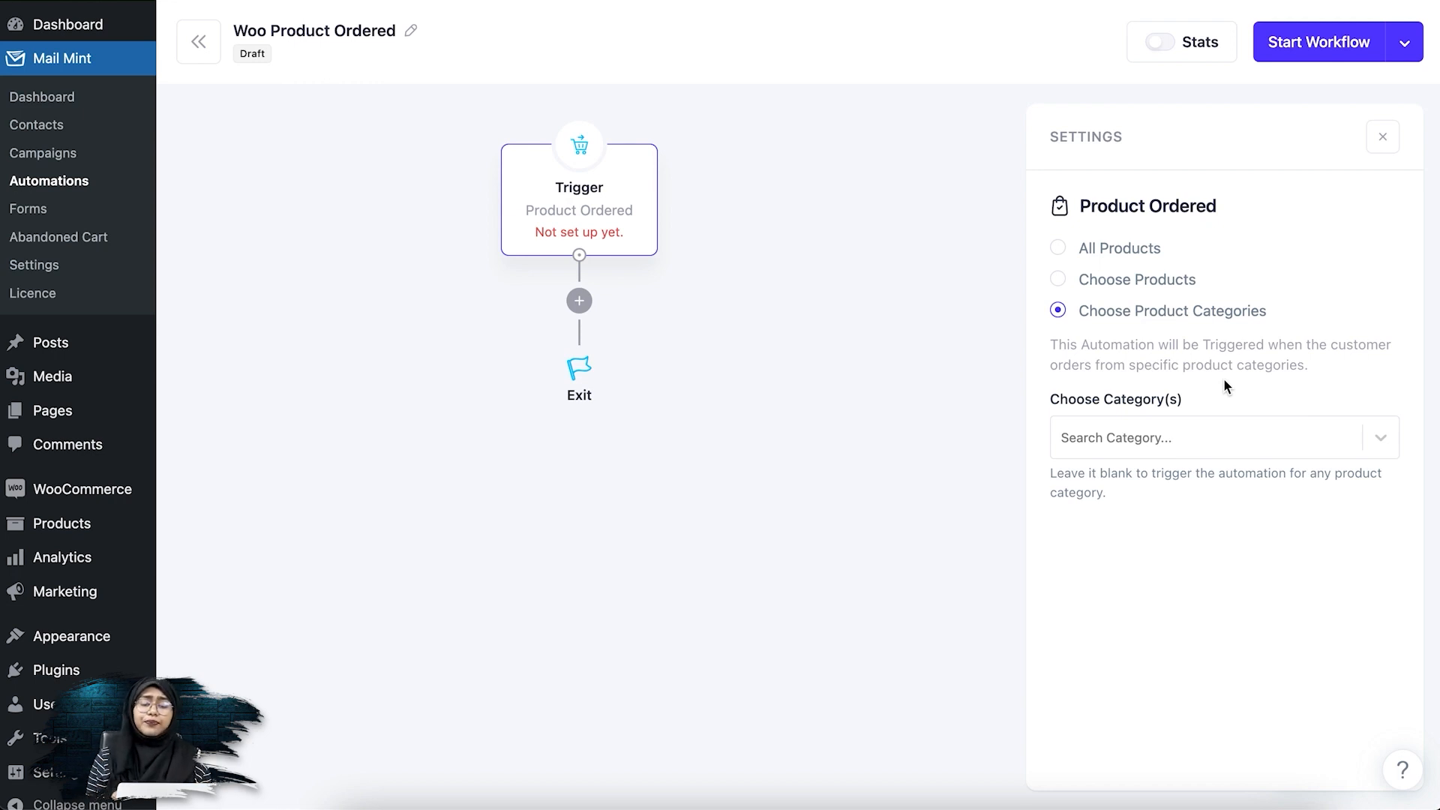
pyautogui.click(1104, 450)
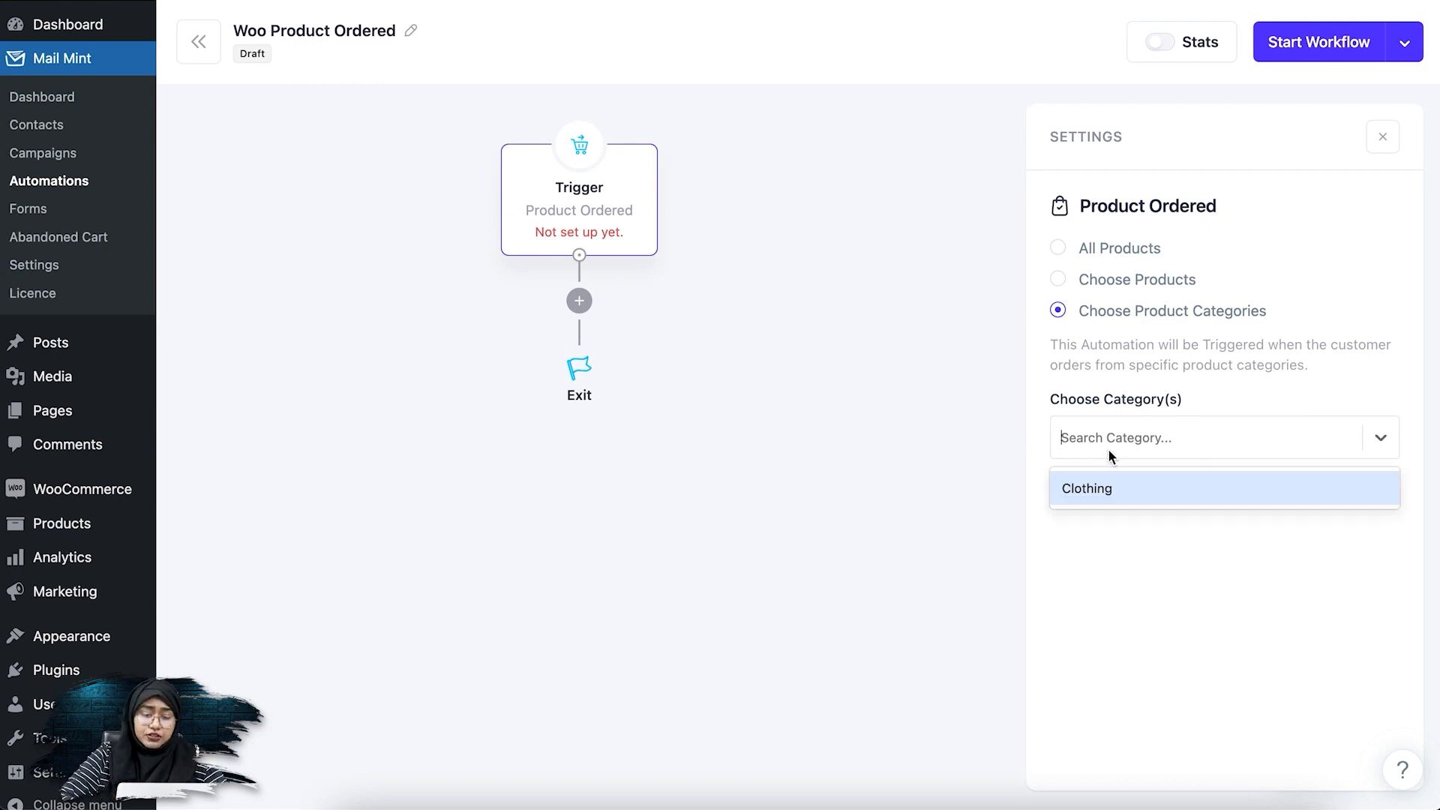
pyautogui.click(1101, 497)
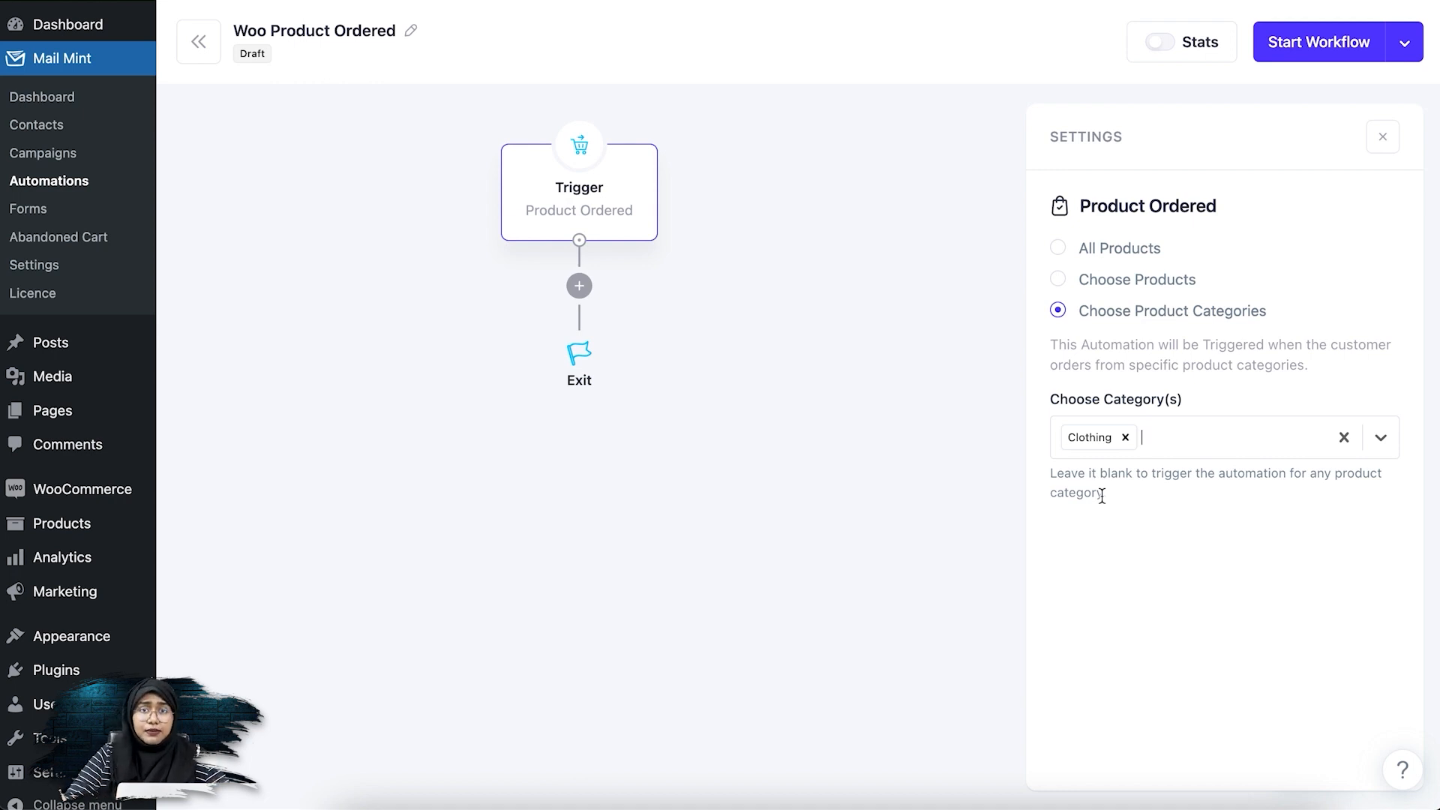
pyautogui.click(1125, 437)
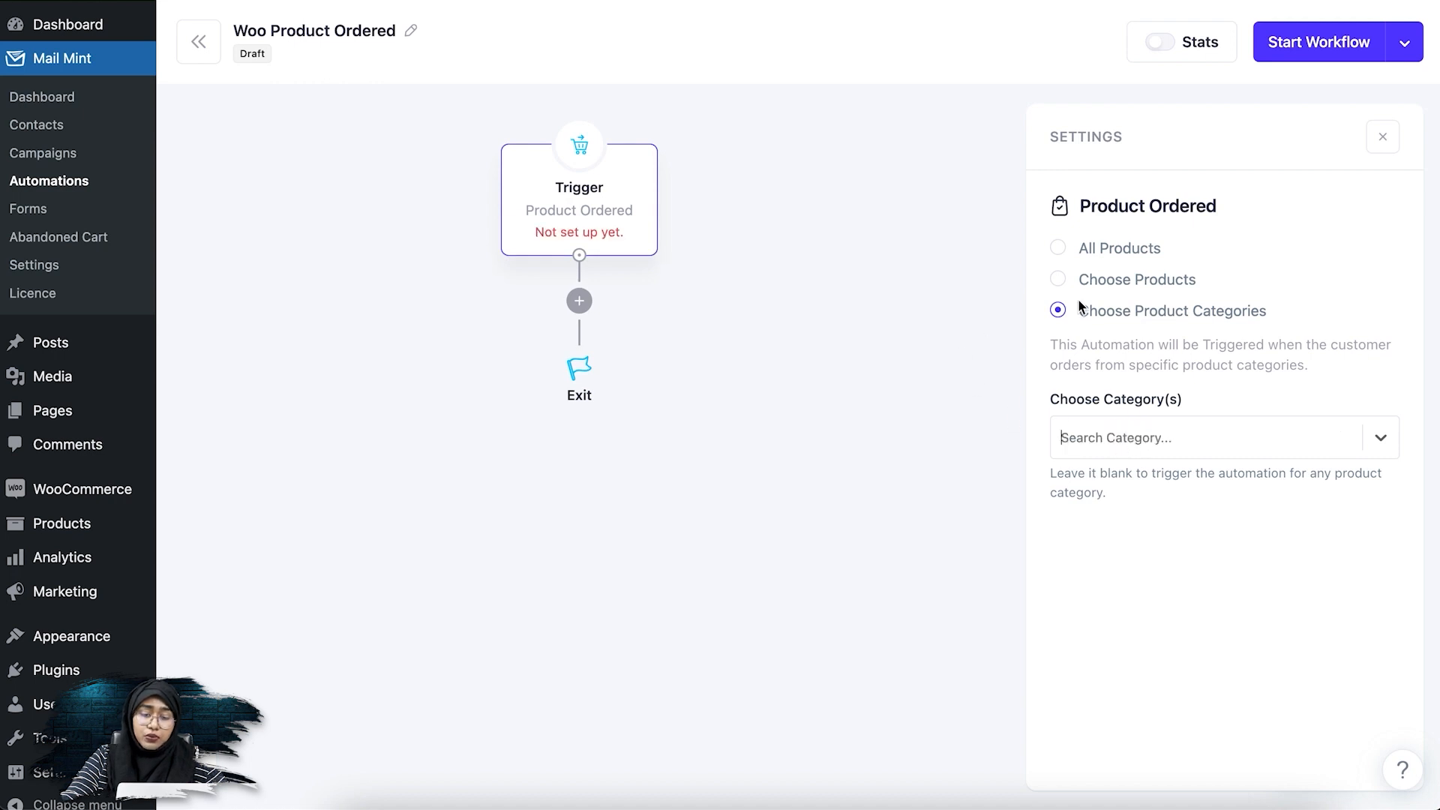
# Limit the Product Ordered trigger to the chosen products T-Shirt, T-Shirt with Logo and Hoodie
pyautogui.click(1137, 287)
pyautogui.click(1180, 436)
pyautogui.write('t')
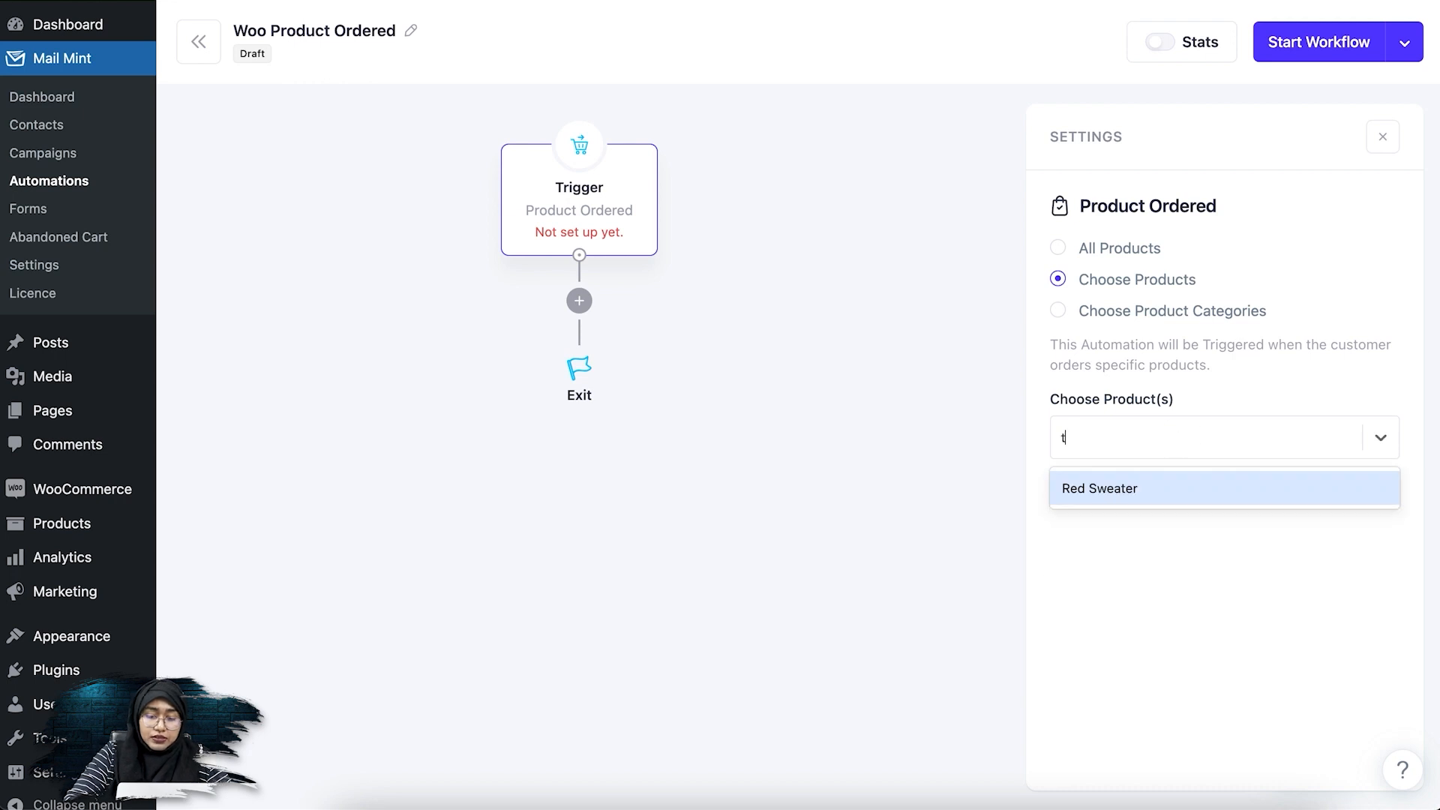
pyautogui.write('sh')
pyautogui.press('BackSpace')
pyautogui.press('BackSpace')
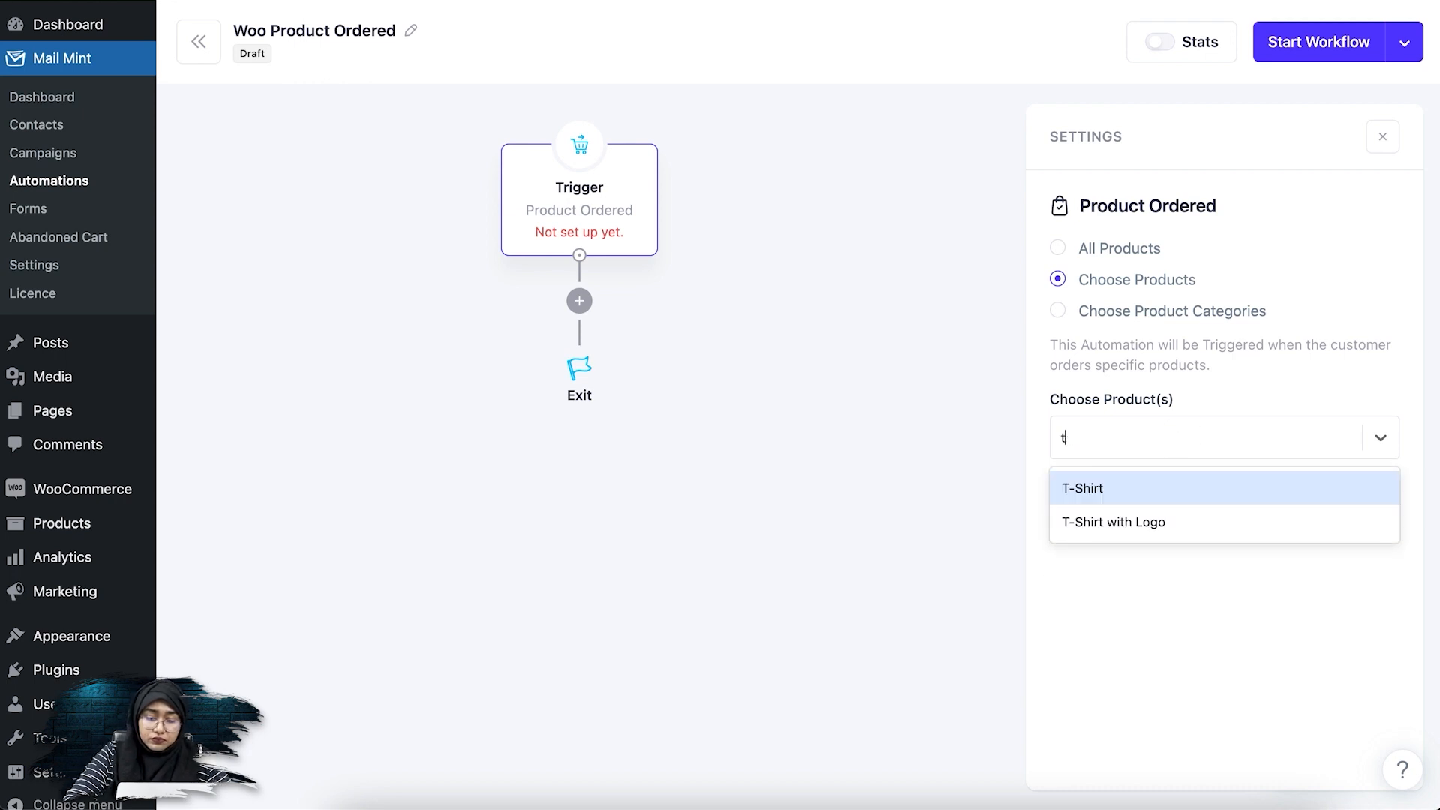
pyautogui.click(1161, 491)
pyautogui.click(1230, 448)
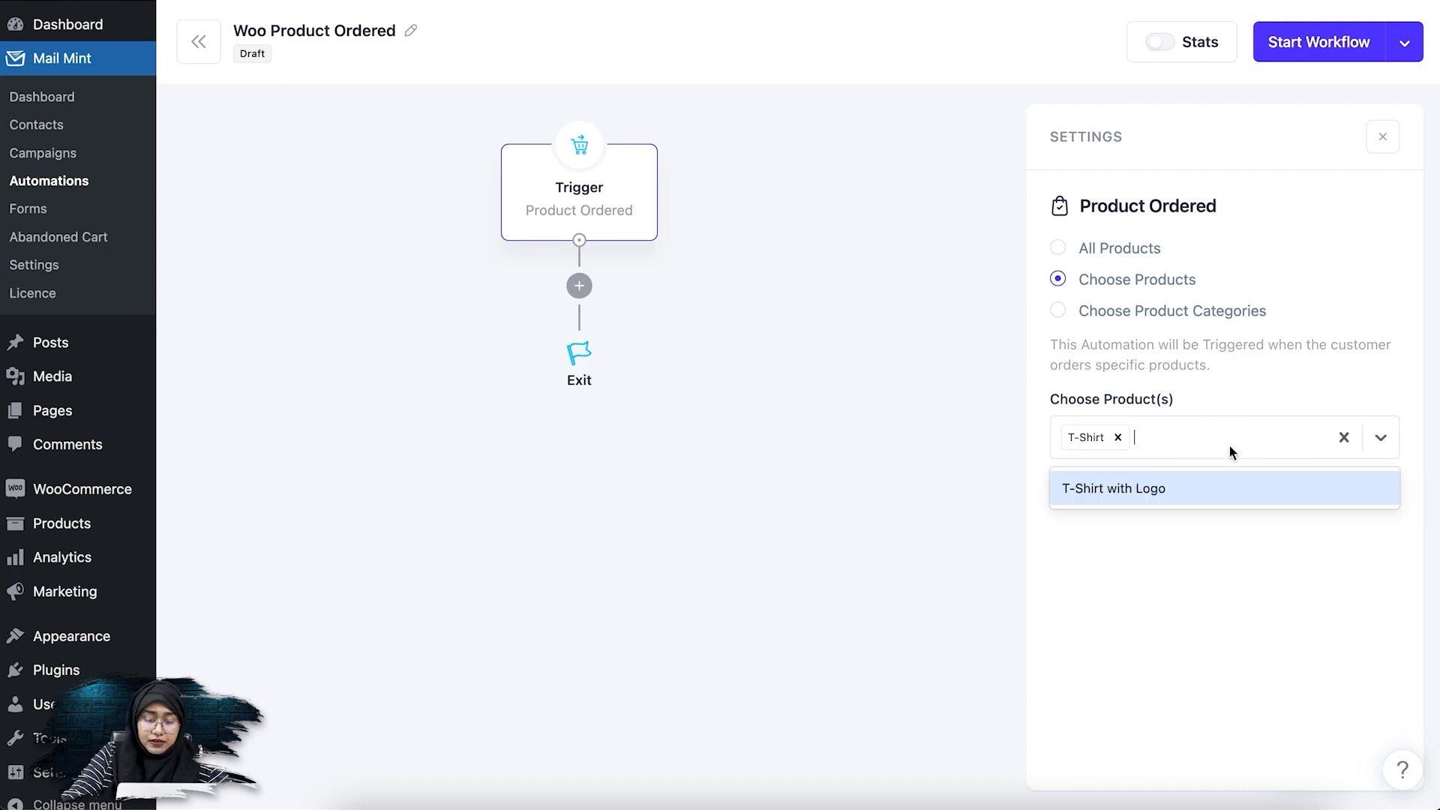
pyautogui.click(1202, 489)
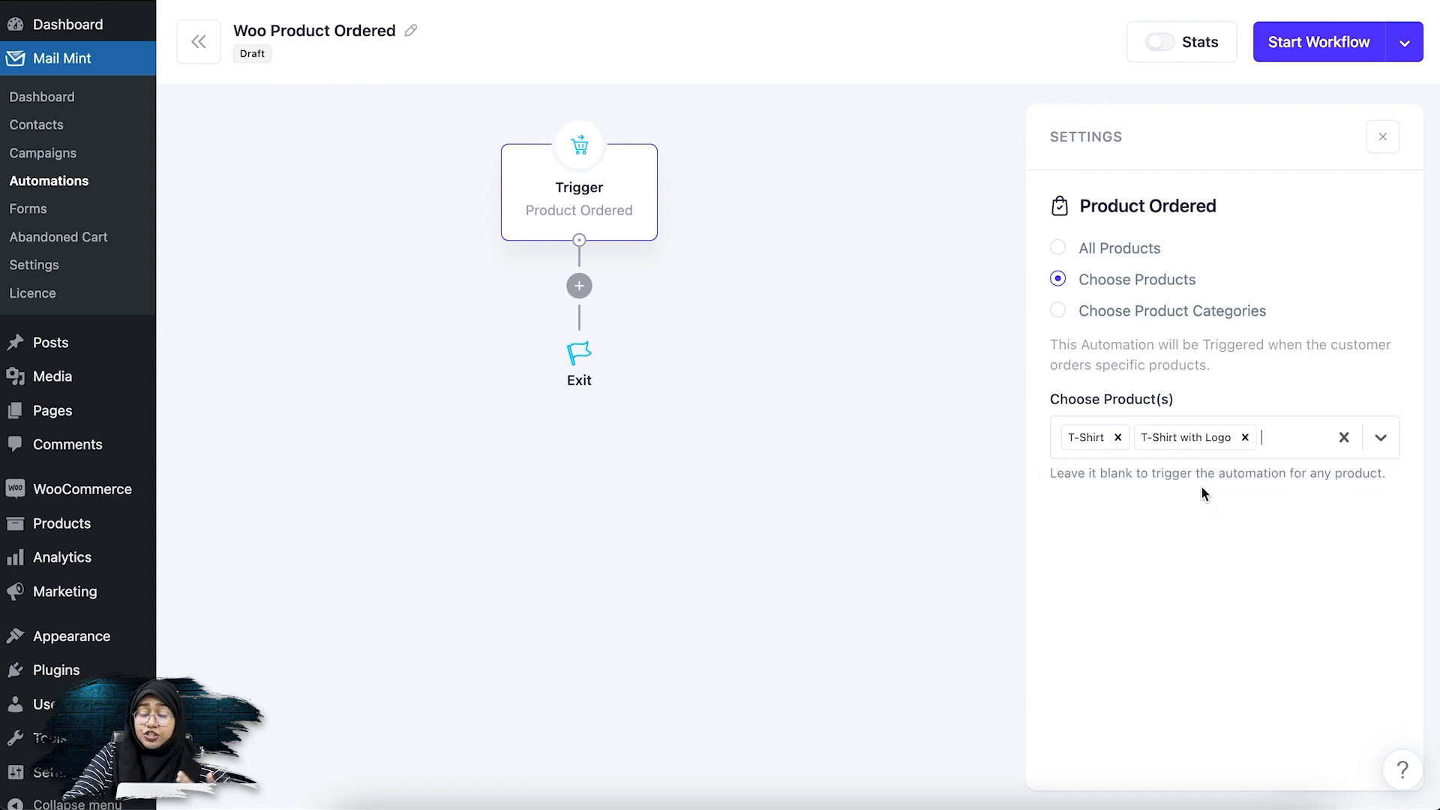
pyautogui.write('hood')
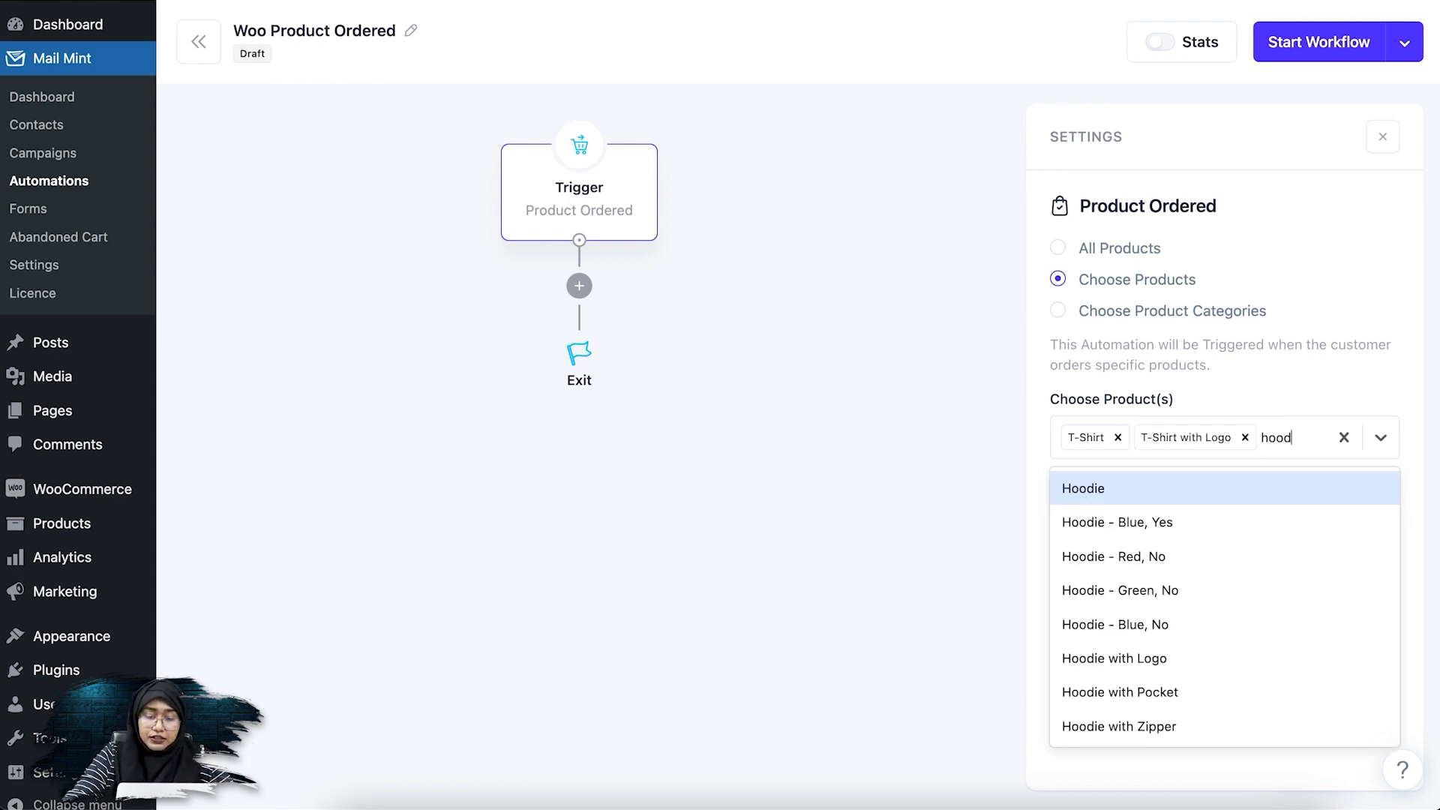
pyautogui.click(1200, 499)
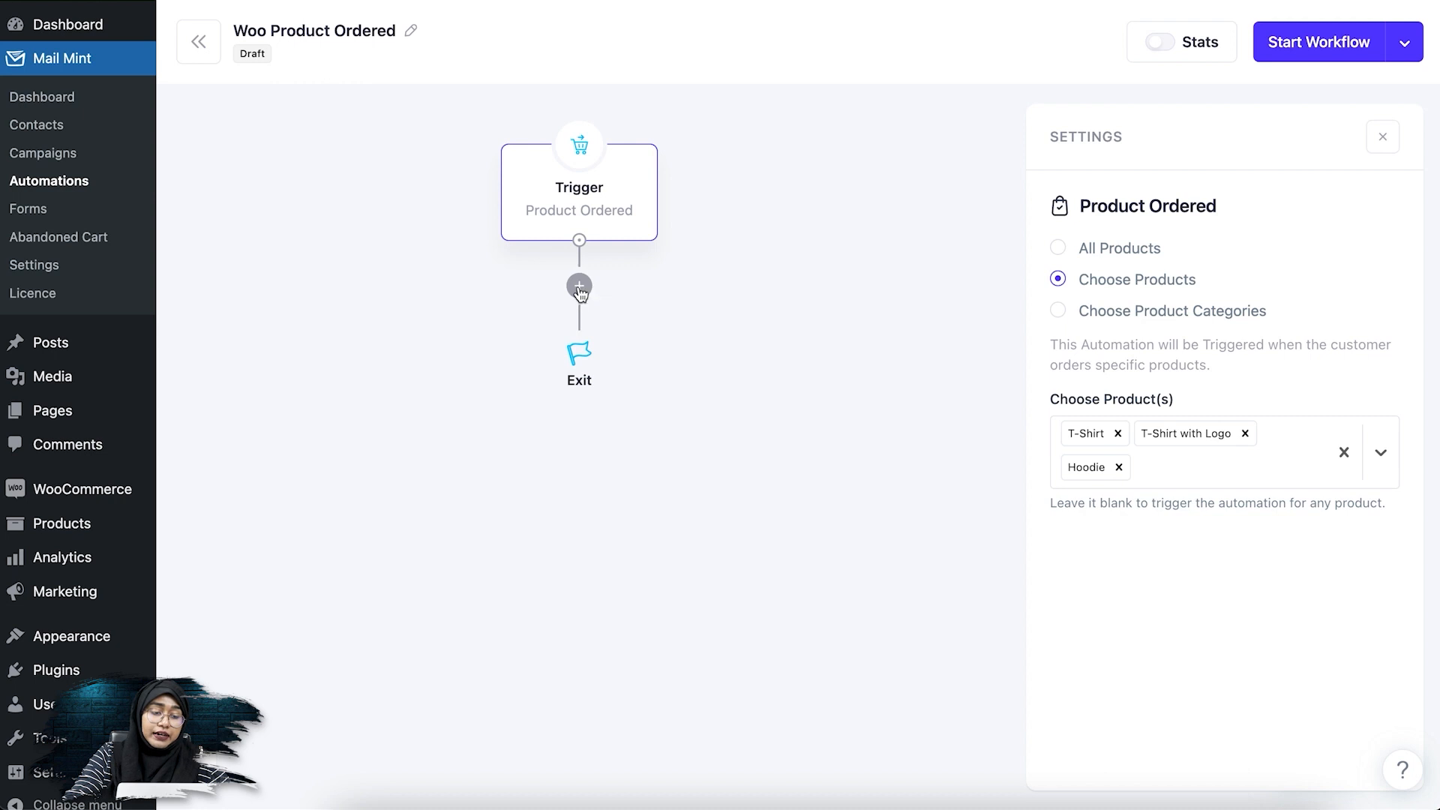
# Add an Add To List(s) action after the trigger and assign the New Customer list to it
pyautogui.click(579, 286)
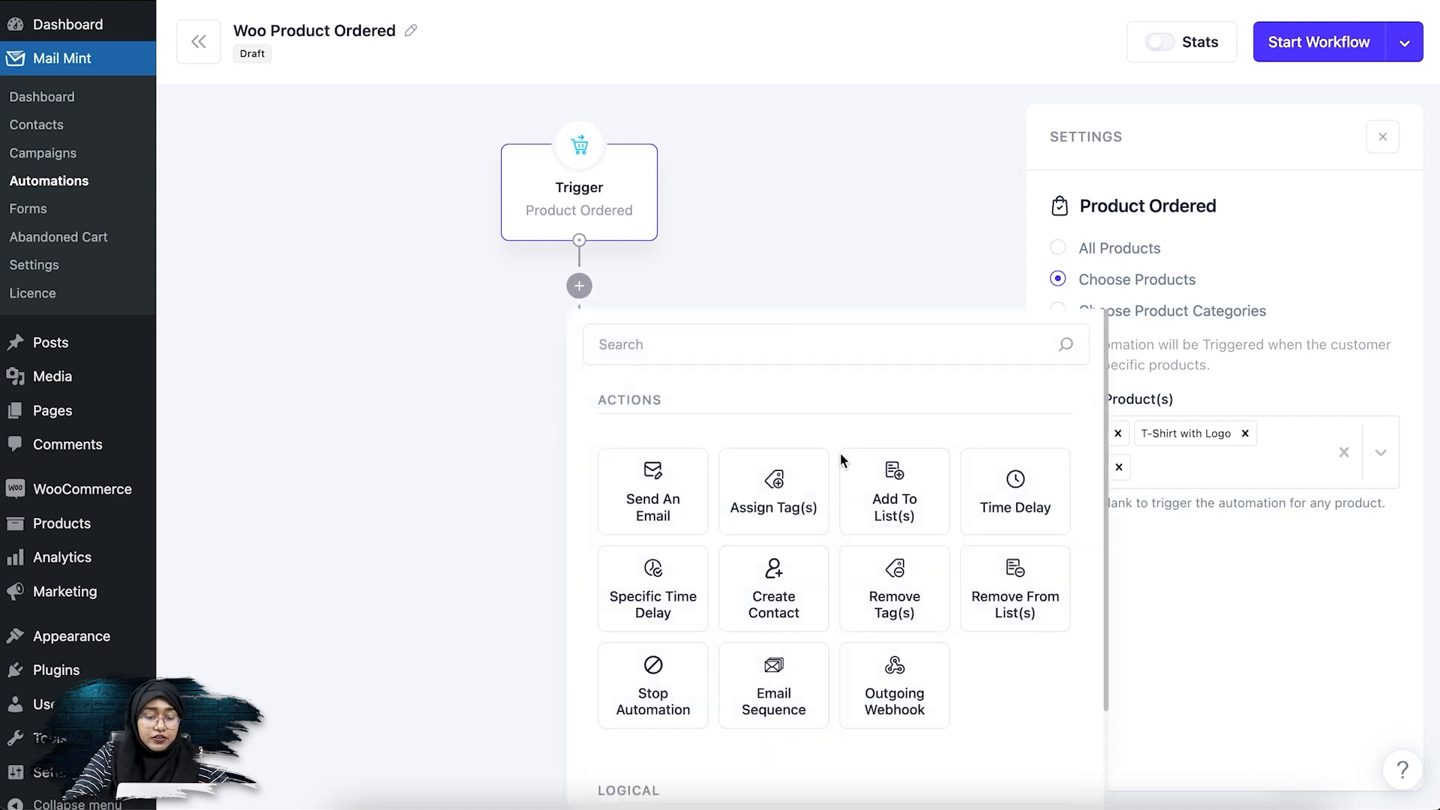
pyautogui.click(882, 480)
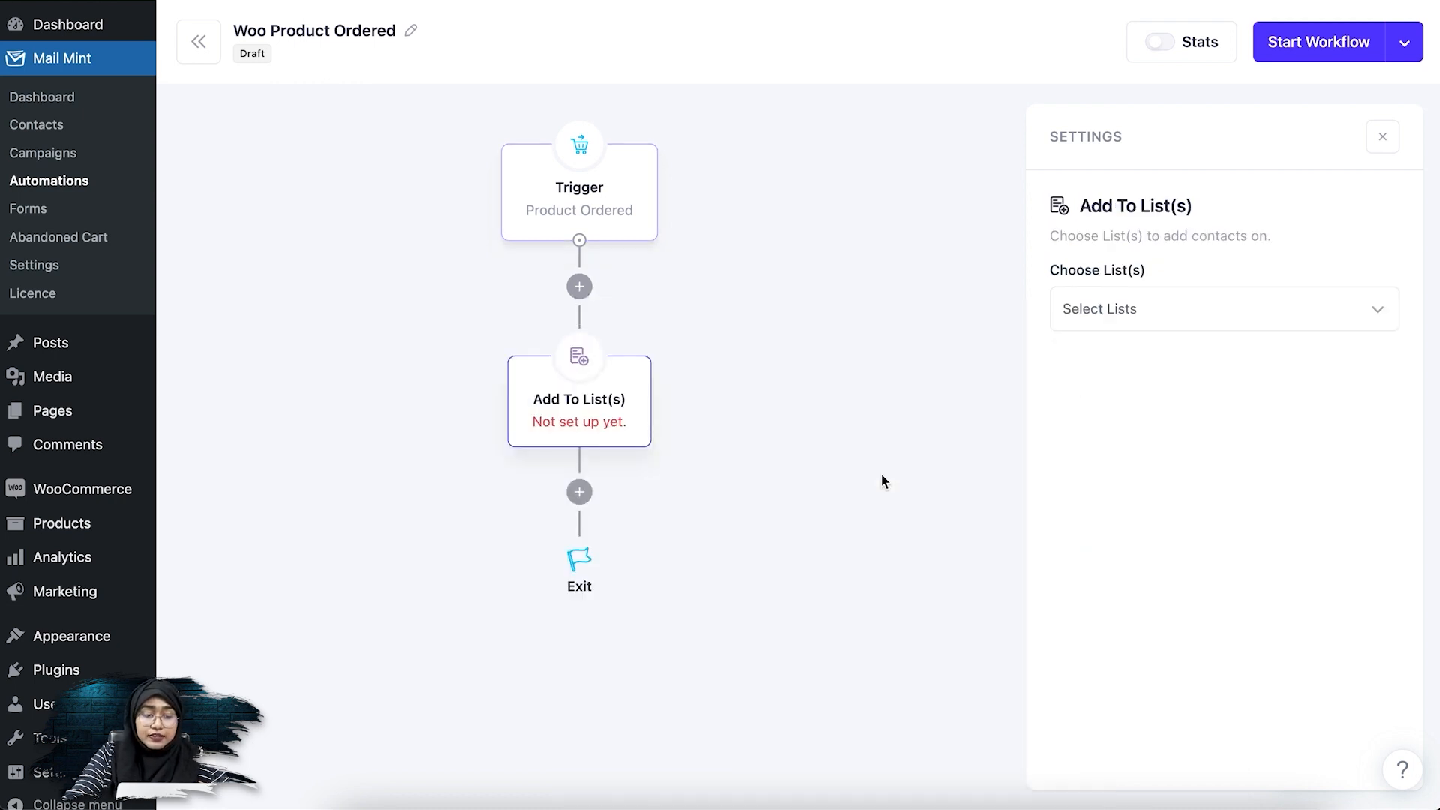
pyautogui.click(1125, 303)
pyautogui.write('ne')
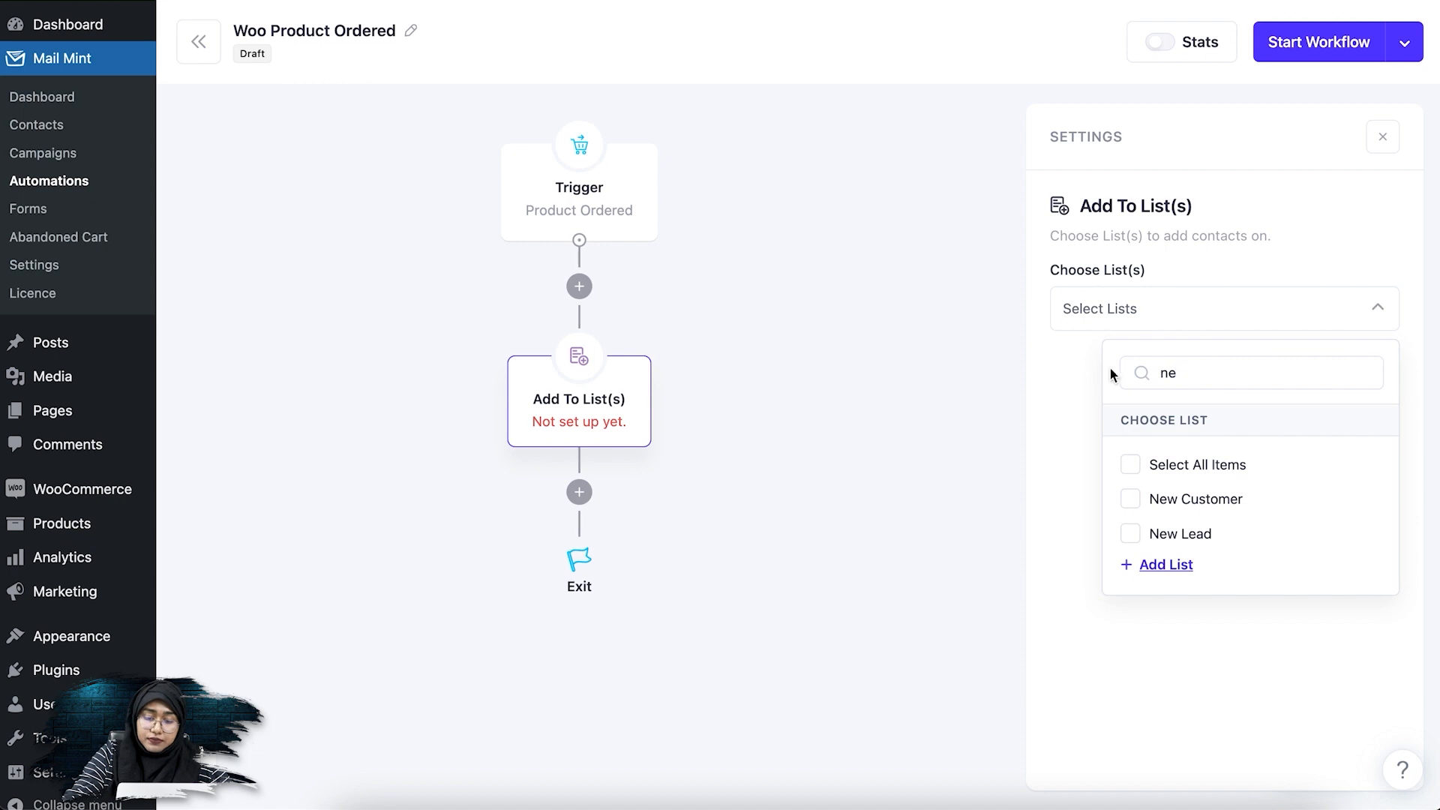
pyautogui.click(1231, 508)
pyautogui.click(978, 456)
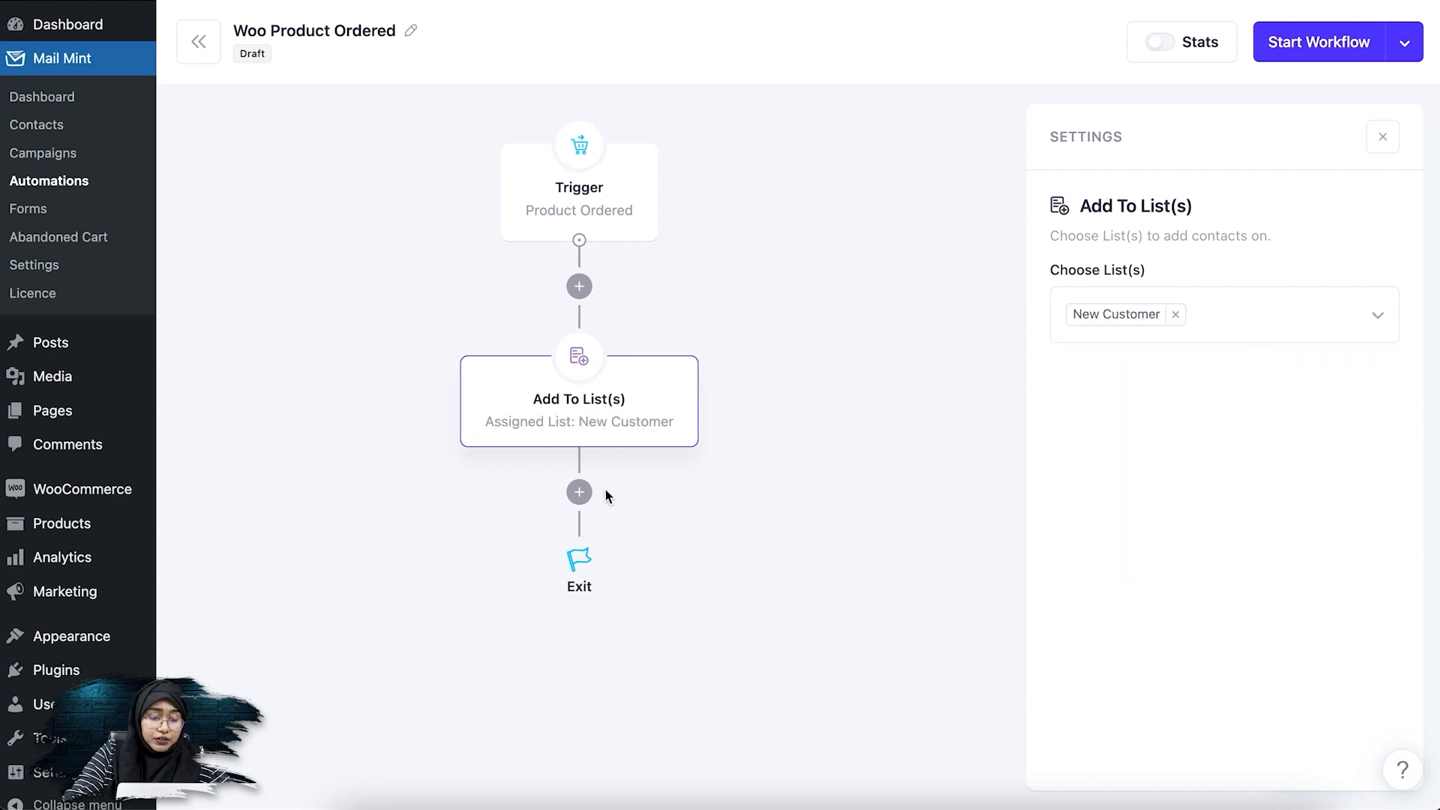
# Add an Email Sequence action after the list action and choose the sequence Post Purchase Email Campaign
pyautogui.click(579, 492)
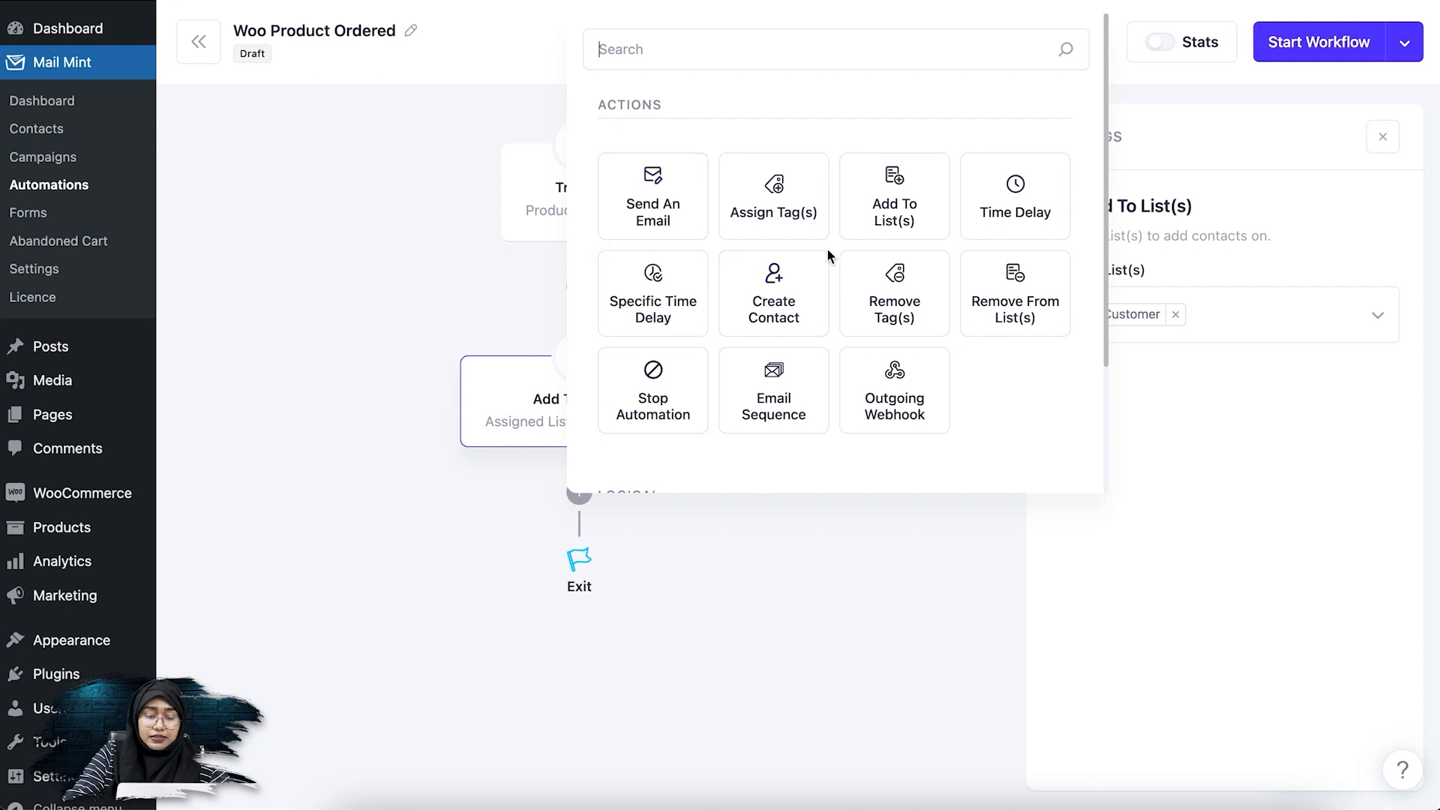
pyautogui.scroll(-1, 1006, 305)
pyautogui.click(770, 315)
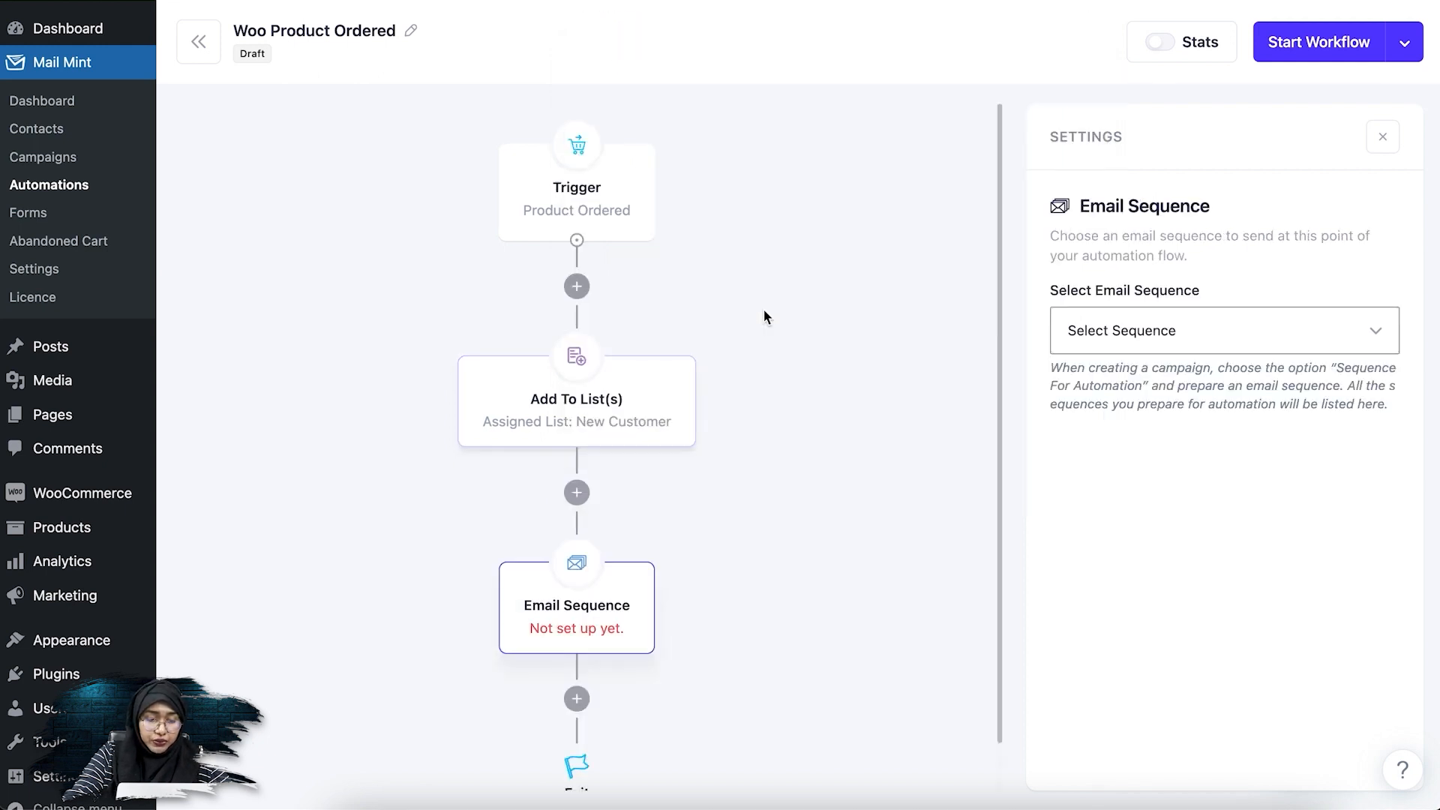
pyautogui.click(1269, 333)
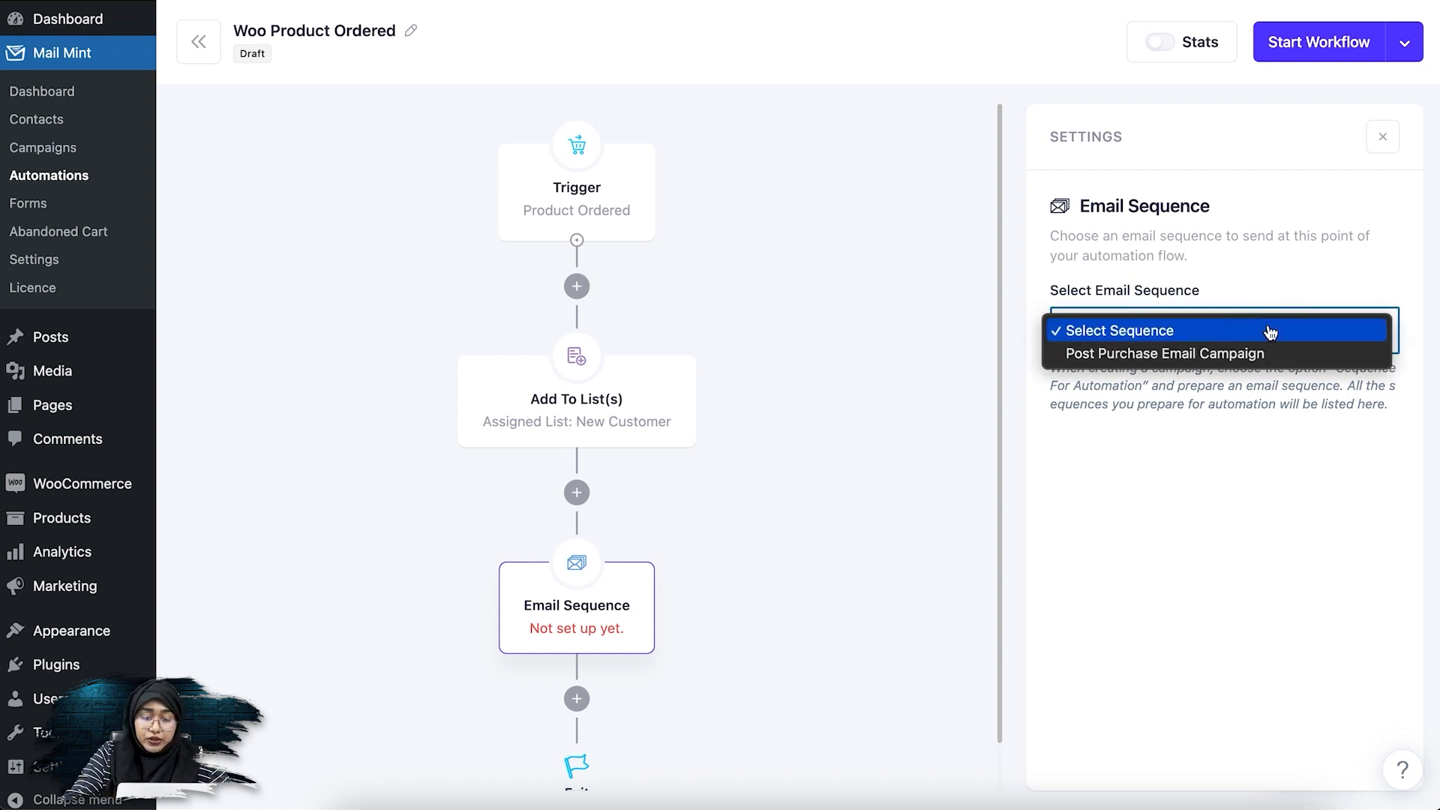
pyautogui.click(1310, 363)
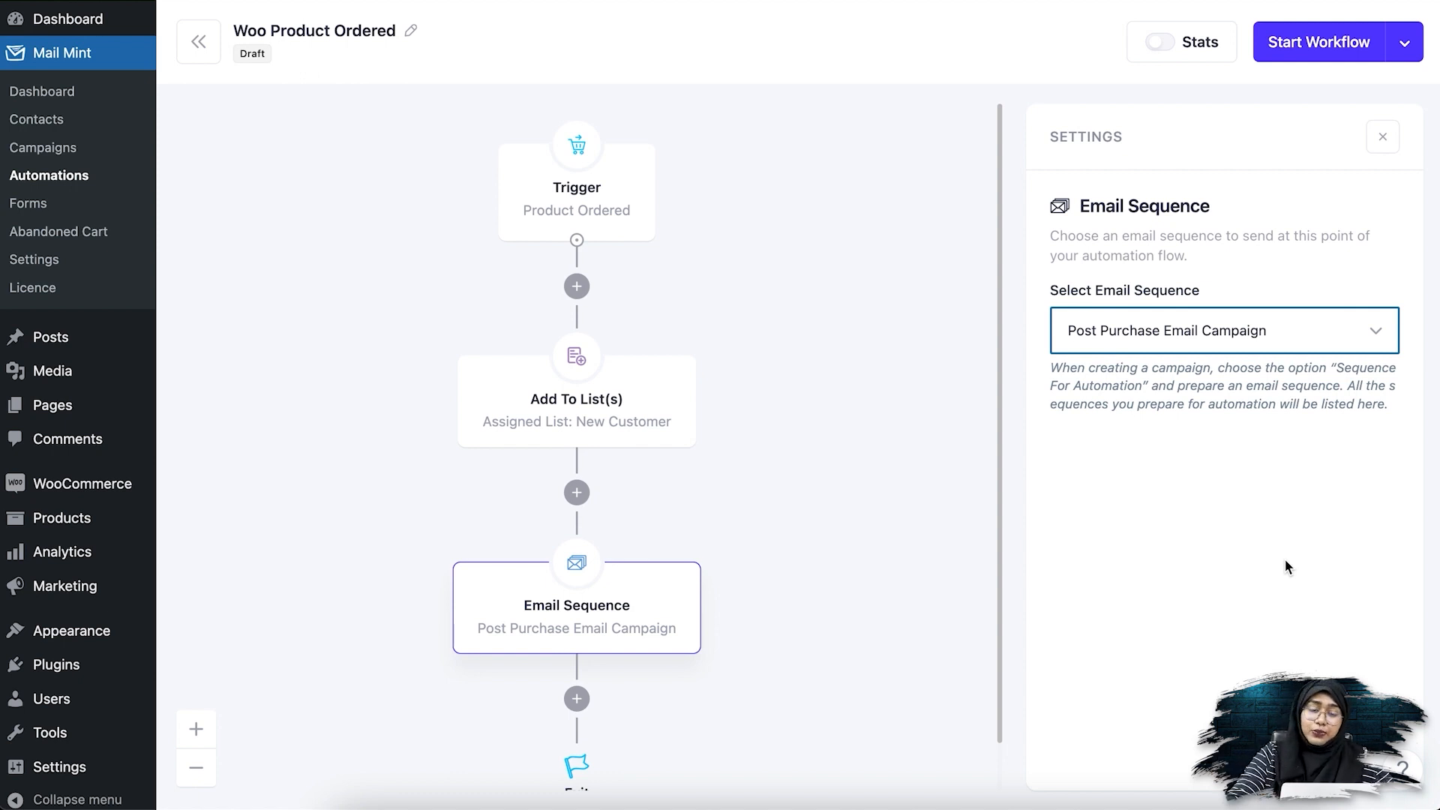
# Close the email sequence settings and start the workflow
pyautogui.click(1383, 136)
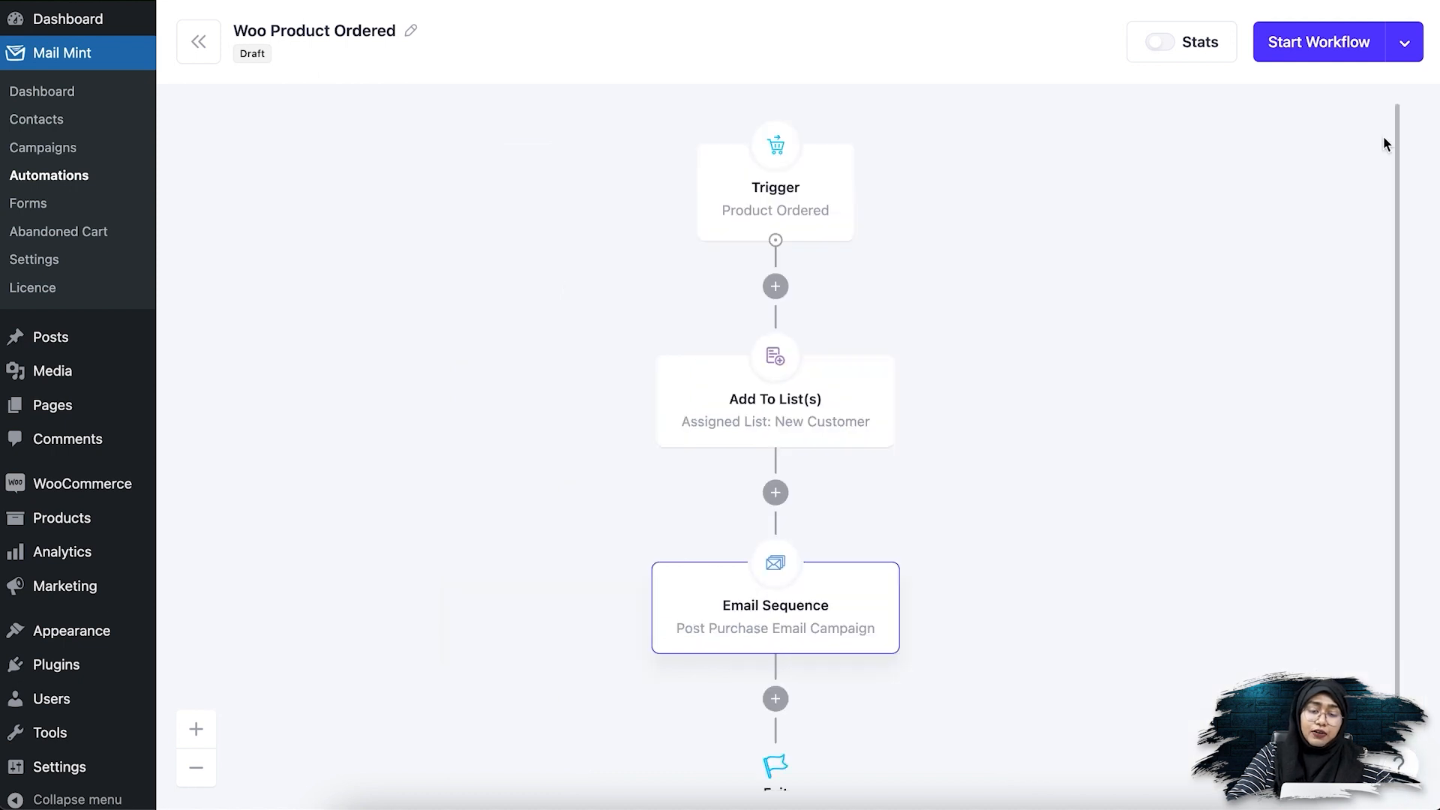
pyautogui.click(1318, 38)
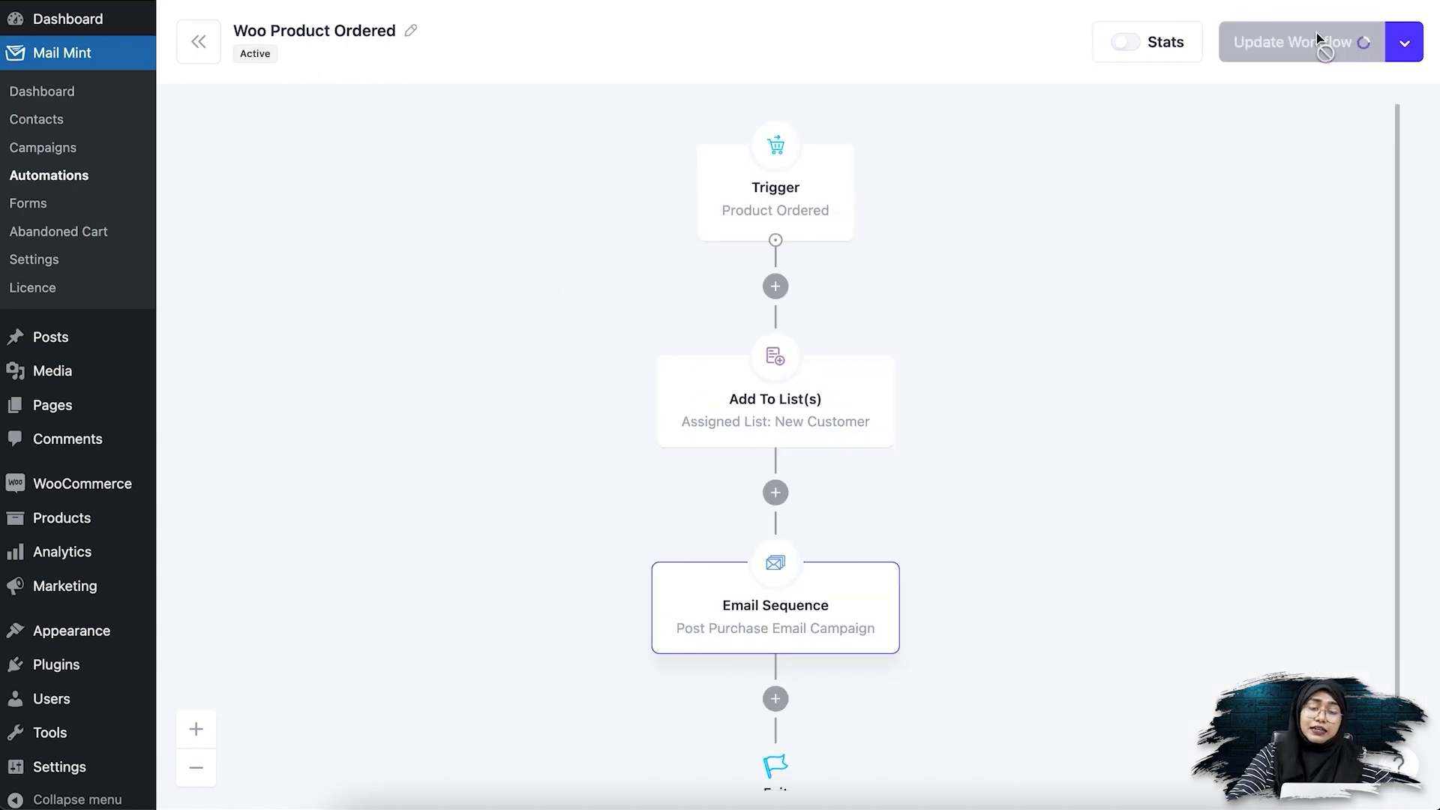